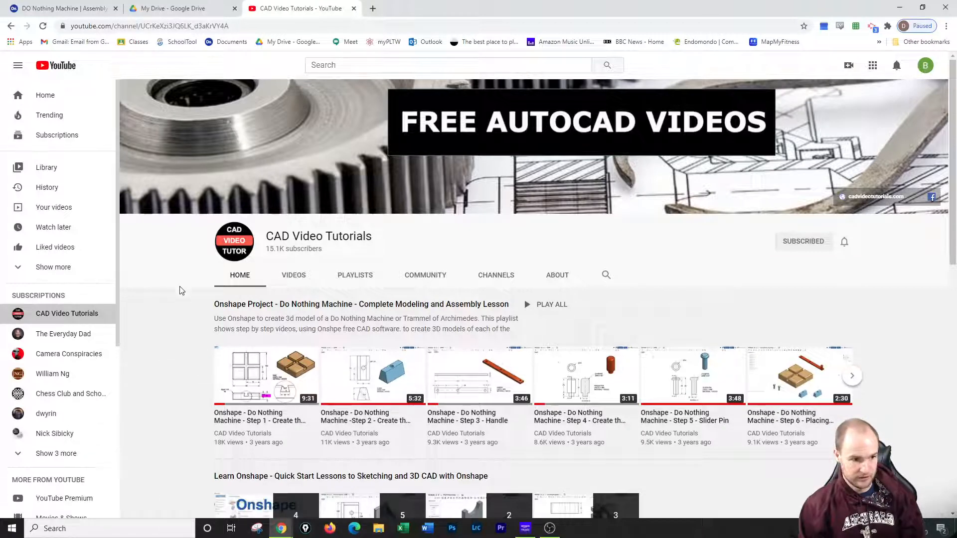
Step: Look over the CAD Video Tutorials channel page's lesson playlists and close its browser tab
{"action": "scroll", "coordinate": [212, 379], "scroll_direction": "down", "scroll_amount": 3}
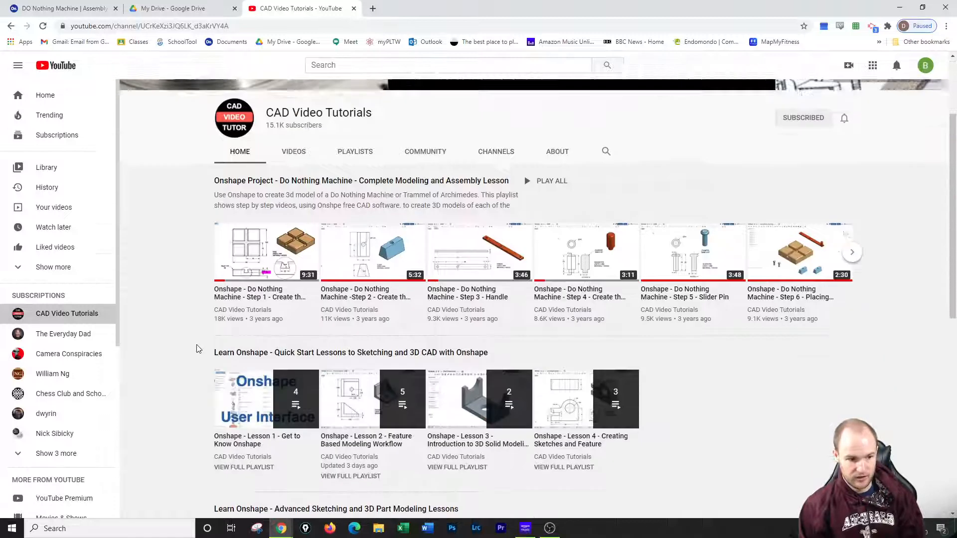
{"action": "scroll", "coordinate": [207, 269], "scroll_direction": "up", "scroll_amount": 3}
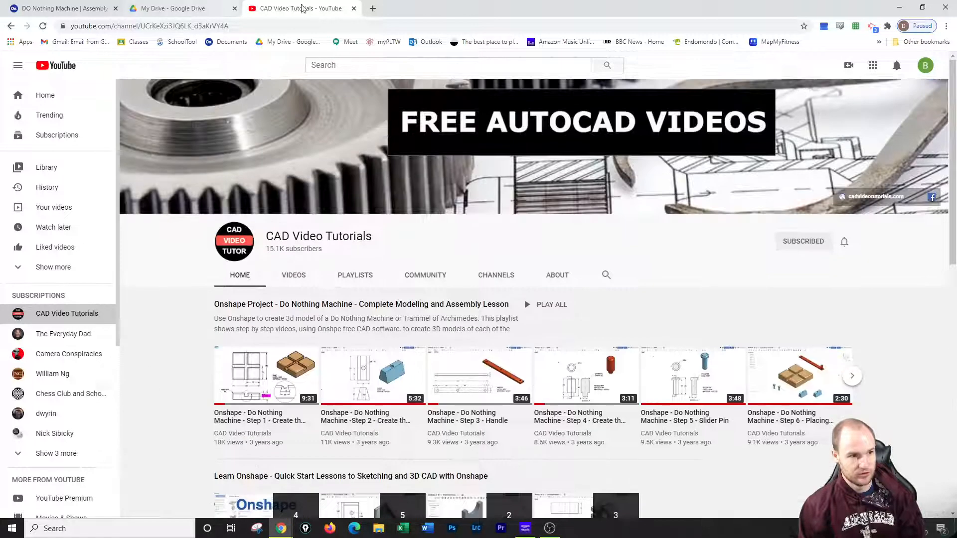
{"action": "left_click", "coordinate": [353, 8]}
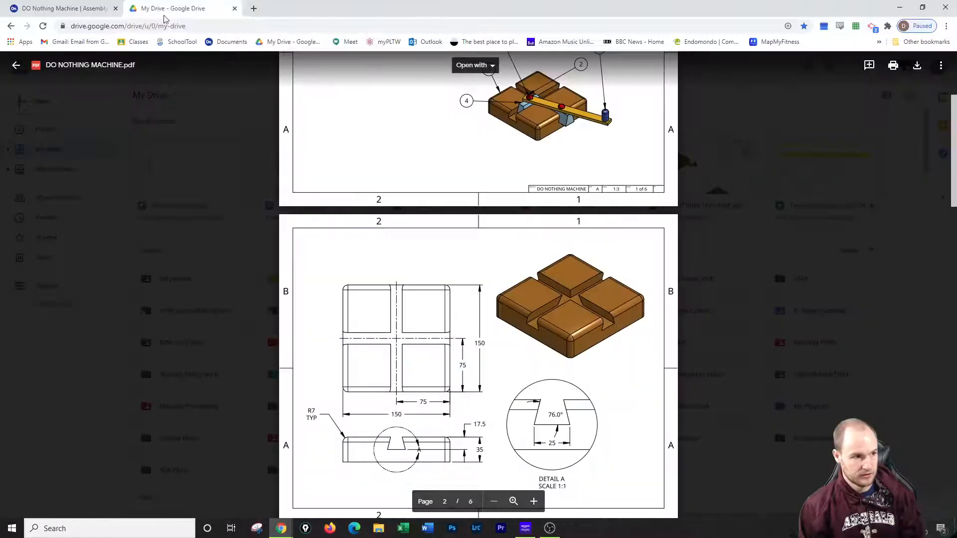
Step: Switch to the DO Nothing Machine assembly in Onshape, then play and stop the Revolute 1 mate animation
{"action": "left_click", "coordinate": [62, 9]}
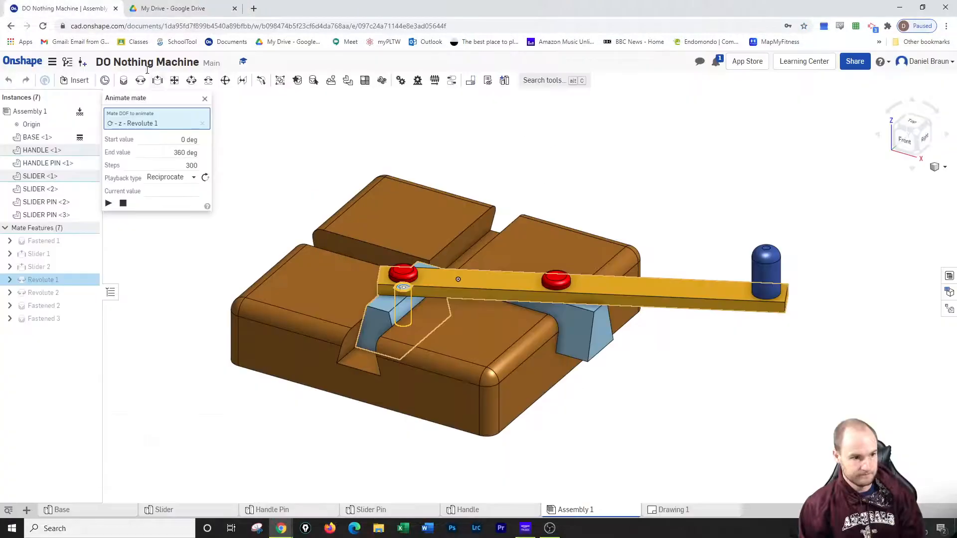
{"action": "left_click", "coordinate": [108, 203]}
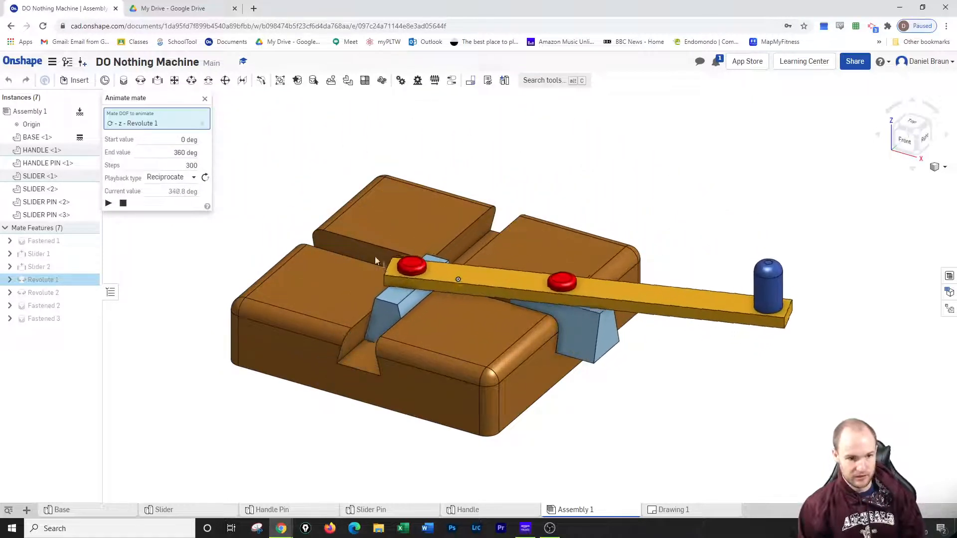
{"action": "left_click", "coordinate": [123, 204]}
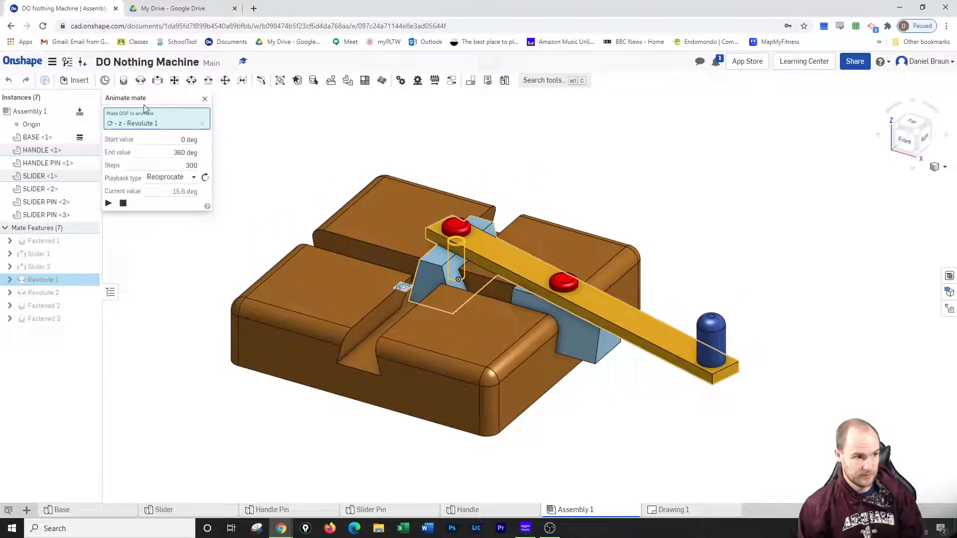
Step: Return to the documents list and create a new document named DNM in the Do nothing Machine folder
{"action": "left_click", "coordinate": [21, 61]}
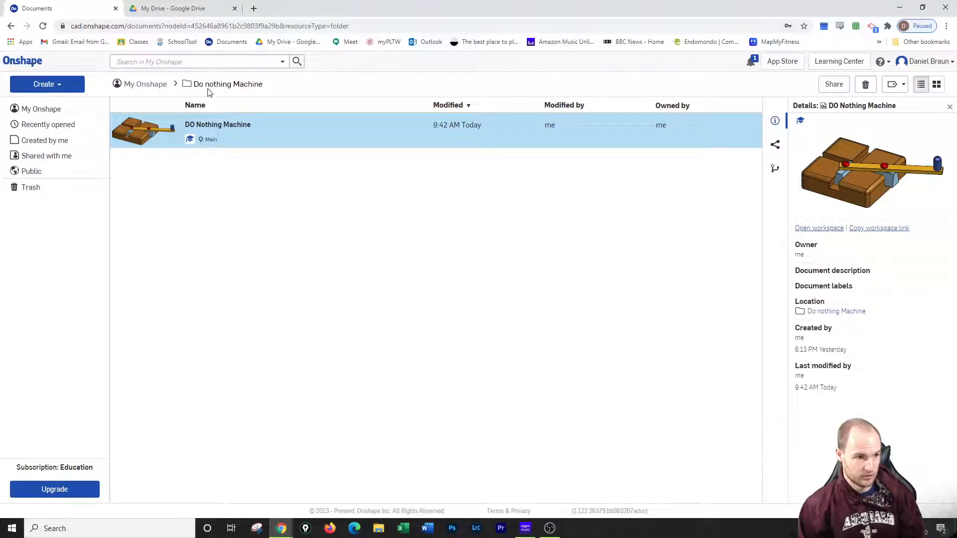
{"action": "left_click", "coordinate": [74, 86]}
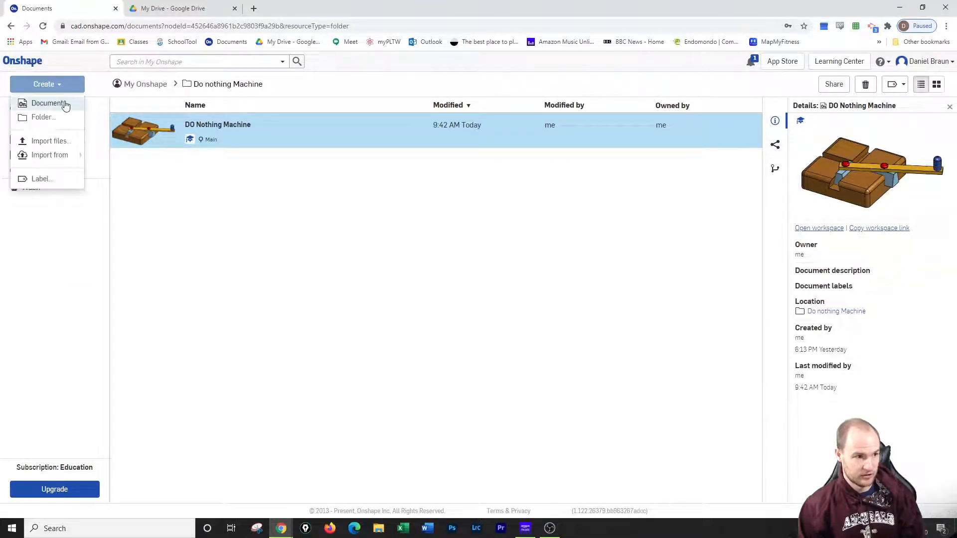
{"action": "left_click", "coordinate": [65, 104]}
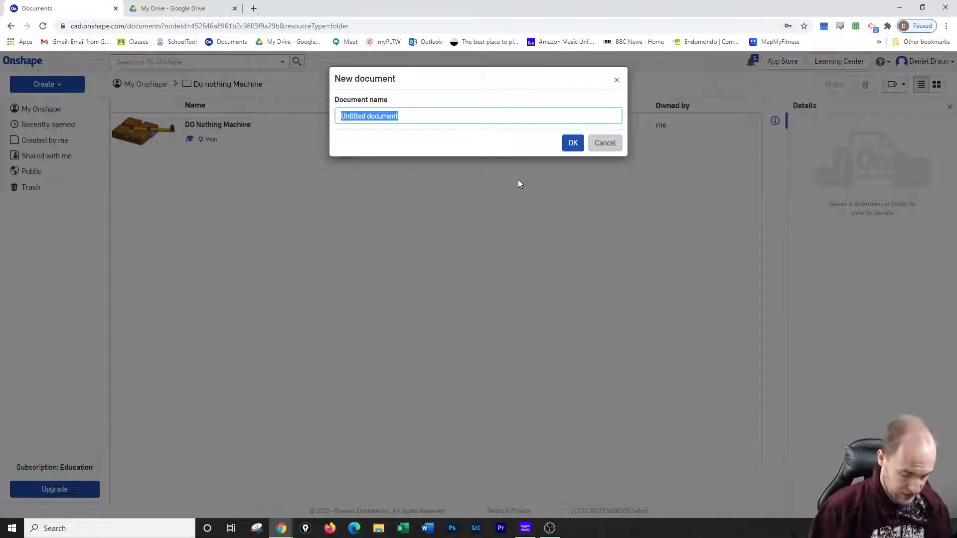
{"action": "type", "text": "DNM"}
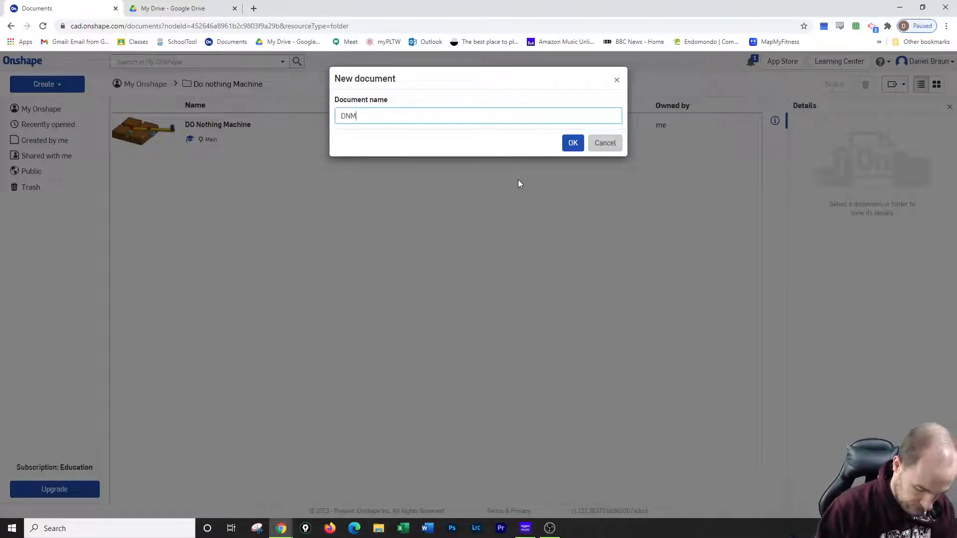
{"action": "left_click", "coordinate": [572, 143]}
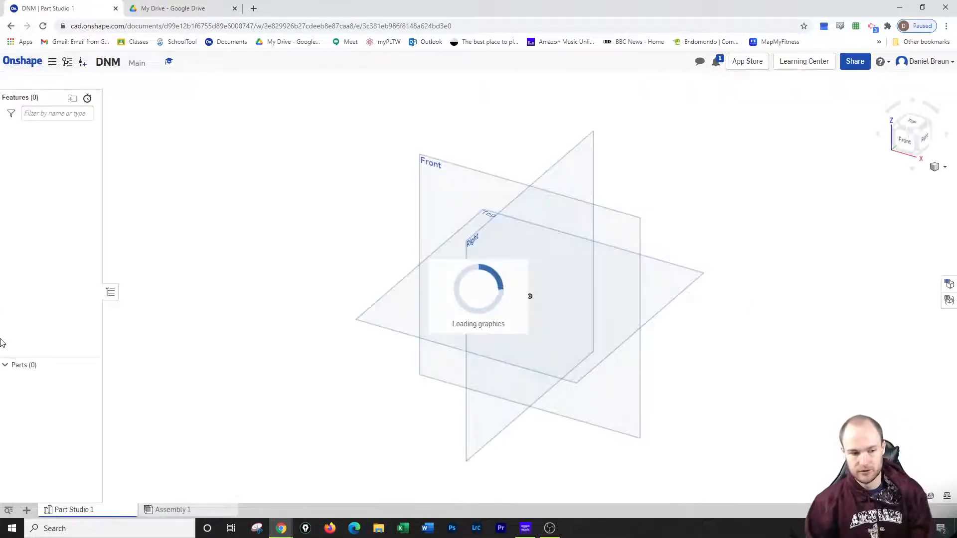
Step: Rename Part Studio 1 as Base
{"action": "right_click", "coordinate": [82, 512]}
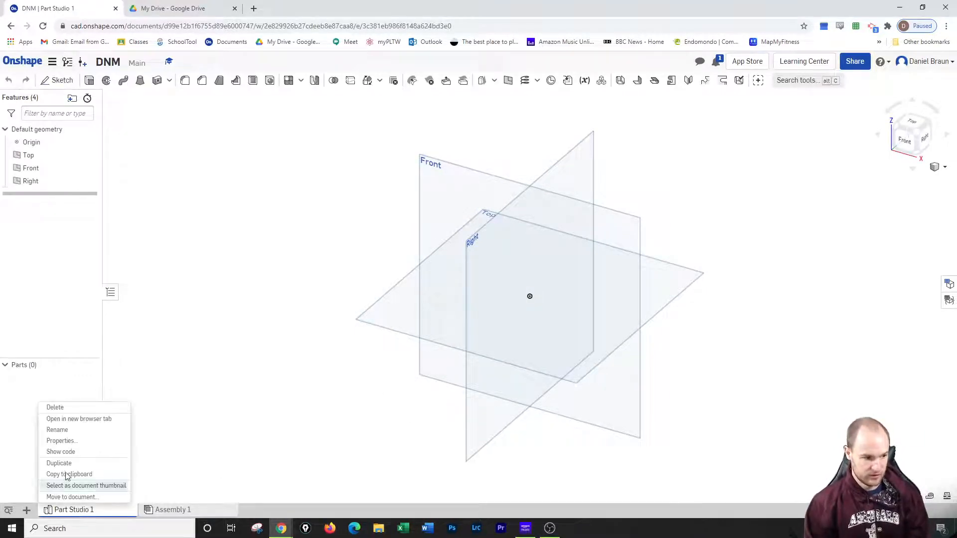
{"action": "left_click", "coordinate": [65, 430]}
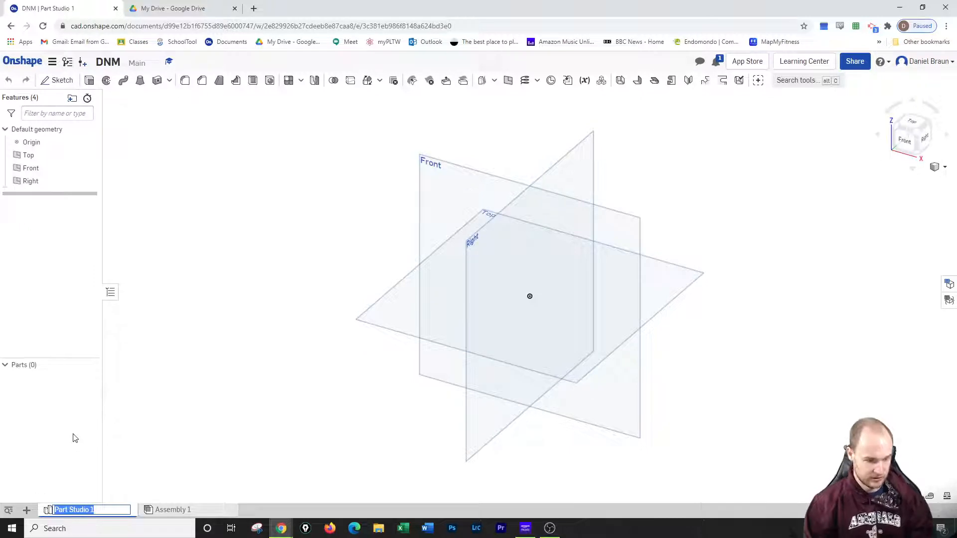
{"action": "type", "text": "Base"}
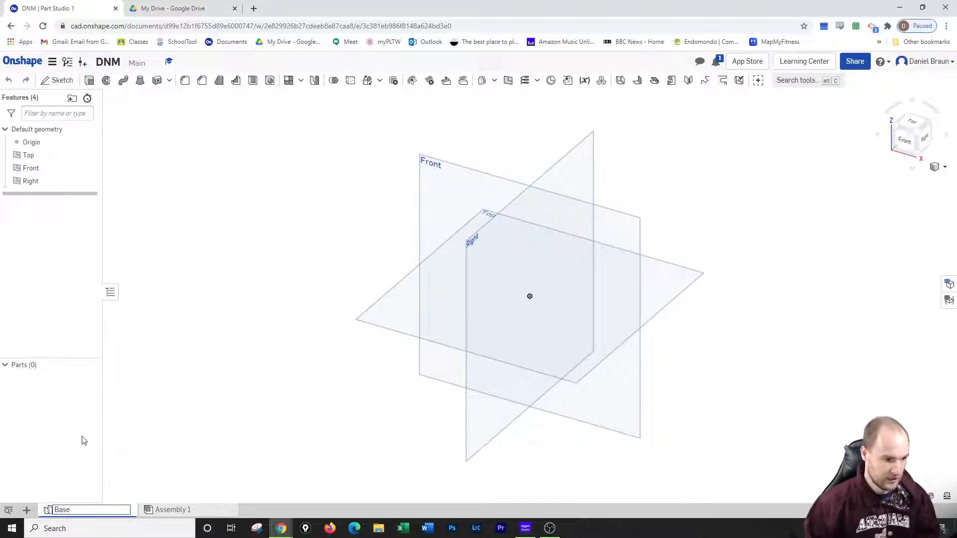
{"action": "key", "text": "Return"}
Step: Check the base's dimensions on page 2 of DO NOTHING MACHINE.pdf in Google Drive and return to Onshape
{"action": "left_click", "coordinate": [158, 6]}
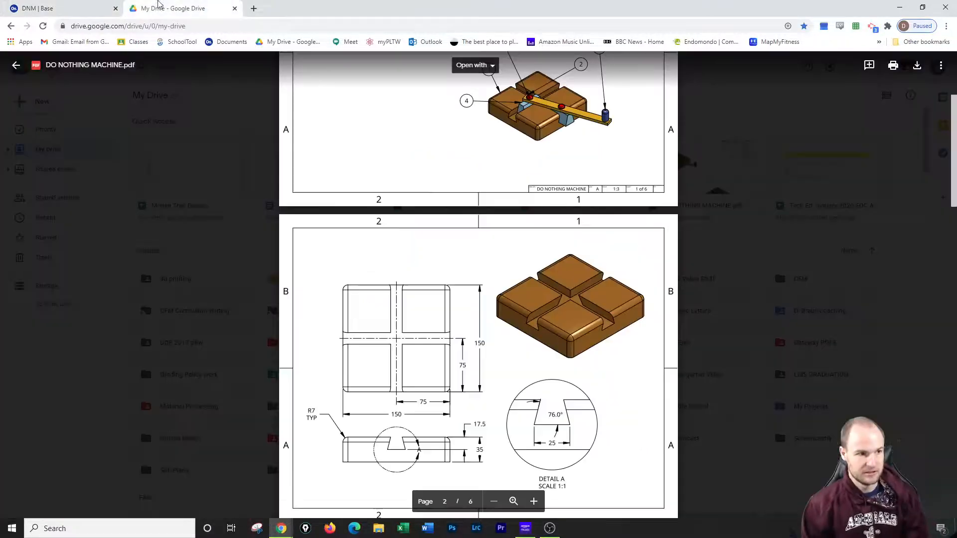
{"action": "scroll", "coordinate": [432, 261], "scroll_direction": "down", "scroll_amount": 2}
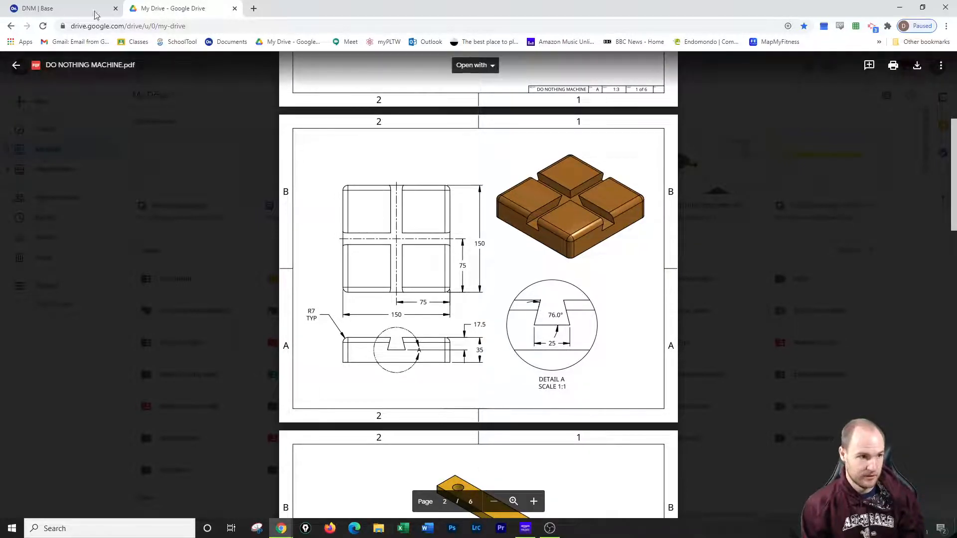
{"action": "left_click", "coordinate": [48, 5]}
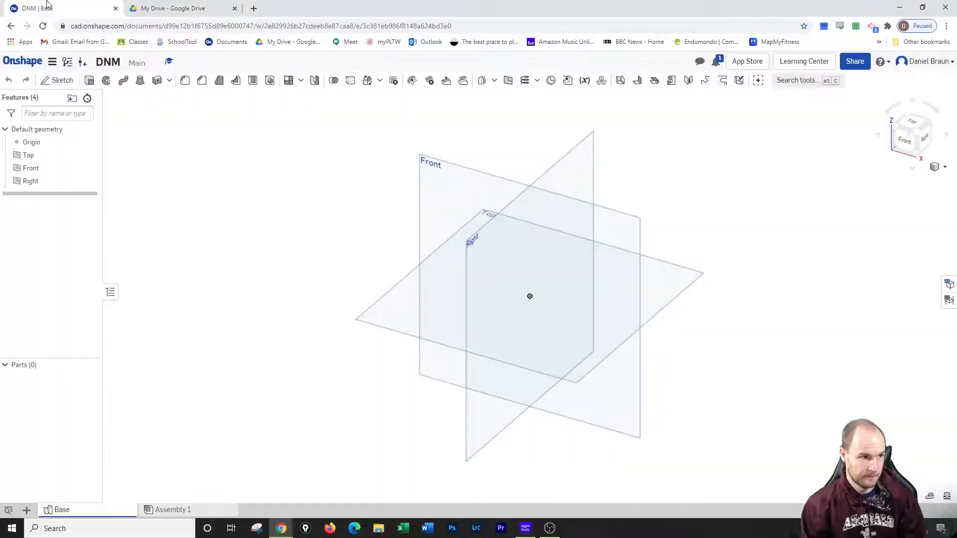
Step: Start a sketch on the Top plane and draw a center point rectangle about 3.5 by 2.05 in from the origin
{"action": "left_click", "coordinate": [57, 80]}
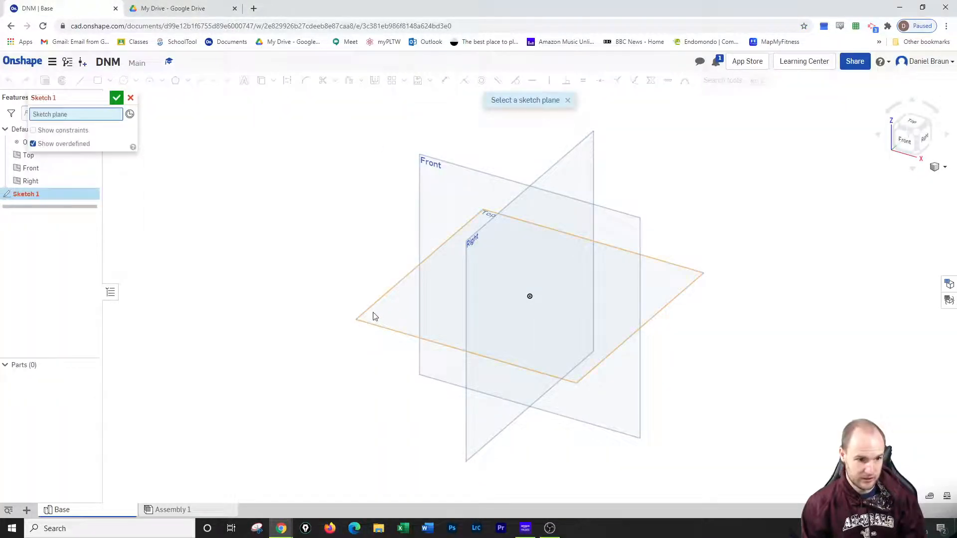
{"action": "left_click", "coordinate": [374, 317]}
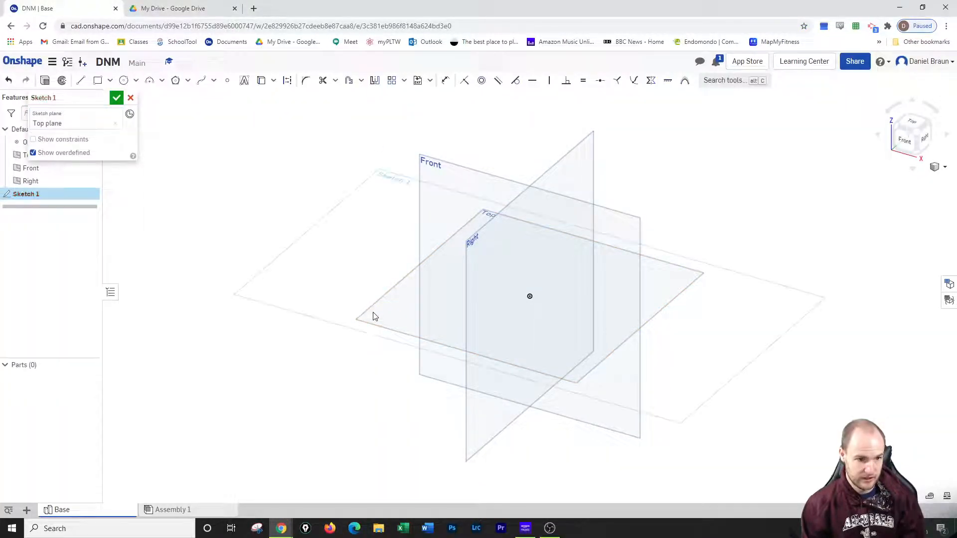
{"action": "left_click", "coordinate": [918, 120]}
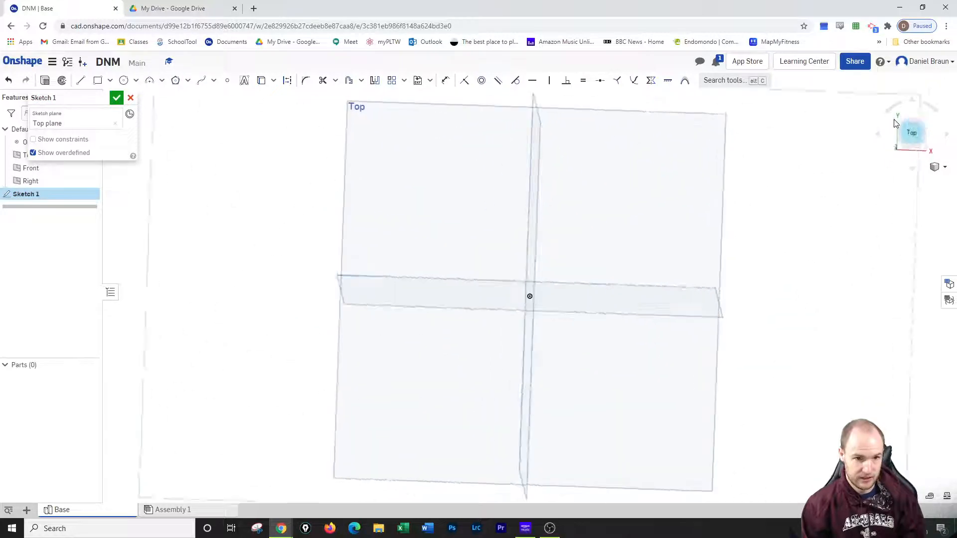
{"action": "left_click", "coordinate": [112, 82]}
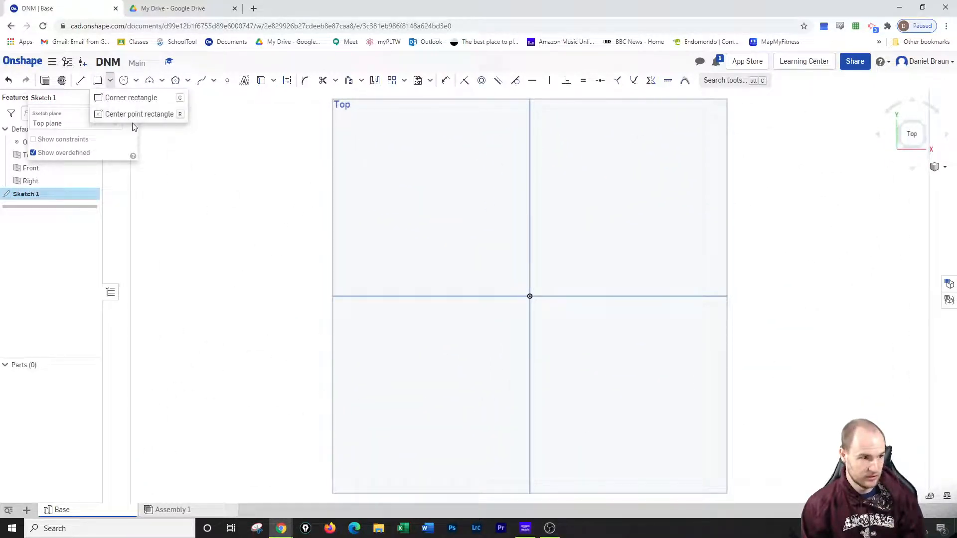
{"action": "left_click", "coordinate": [142, 114]}
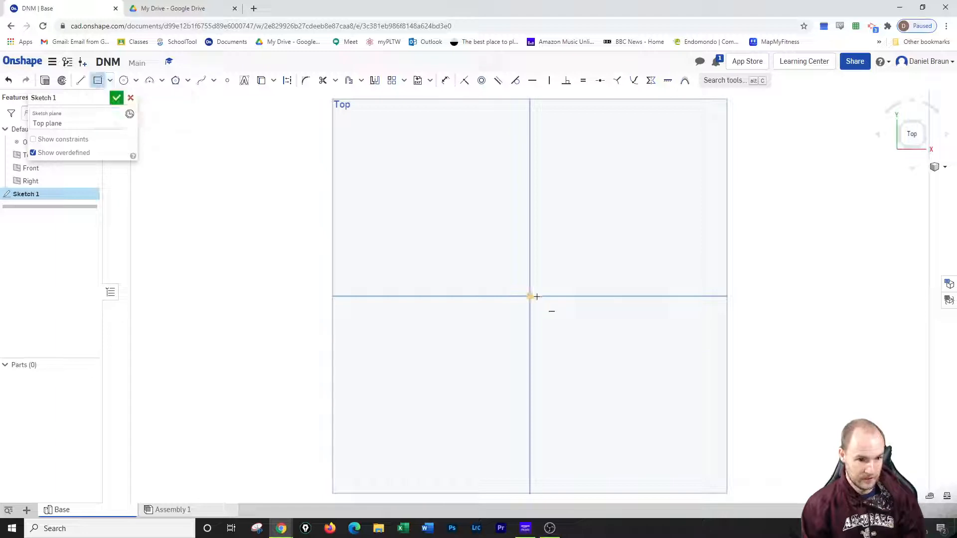
{"action": "left_click", "coordinate": [537, 297]}
{"action": "left_click", "coordinate": [645, 364]}
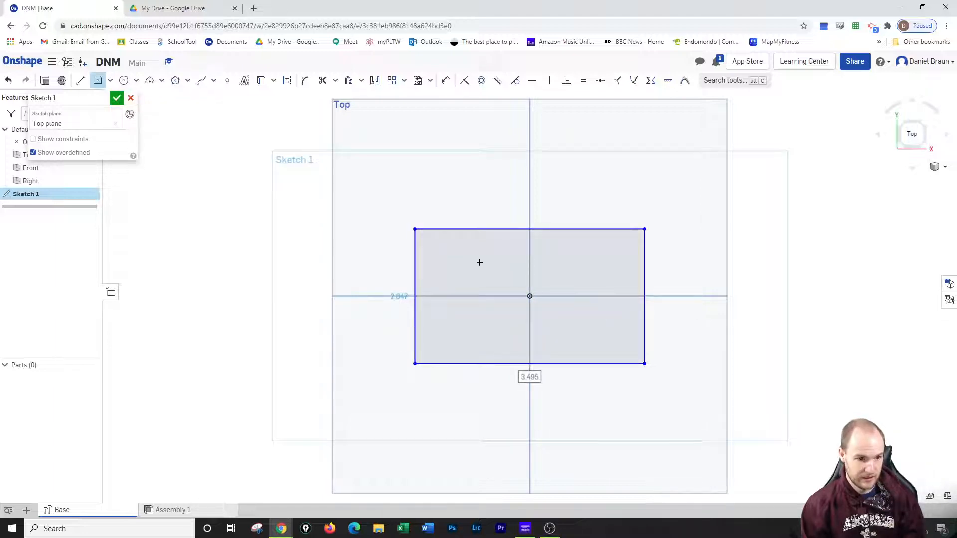
Step: Change the workspace's default length unit to Millimeter
{"action": "left_click", "coordinate": [52, 63]}
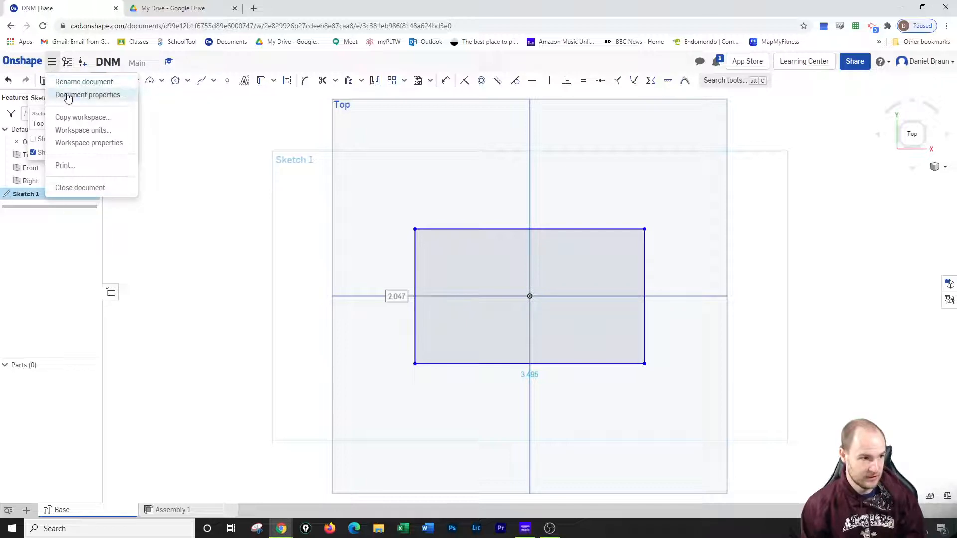
{"action": "left_click", "coordinate": [89, 131]}
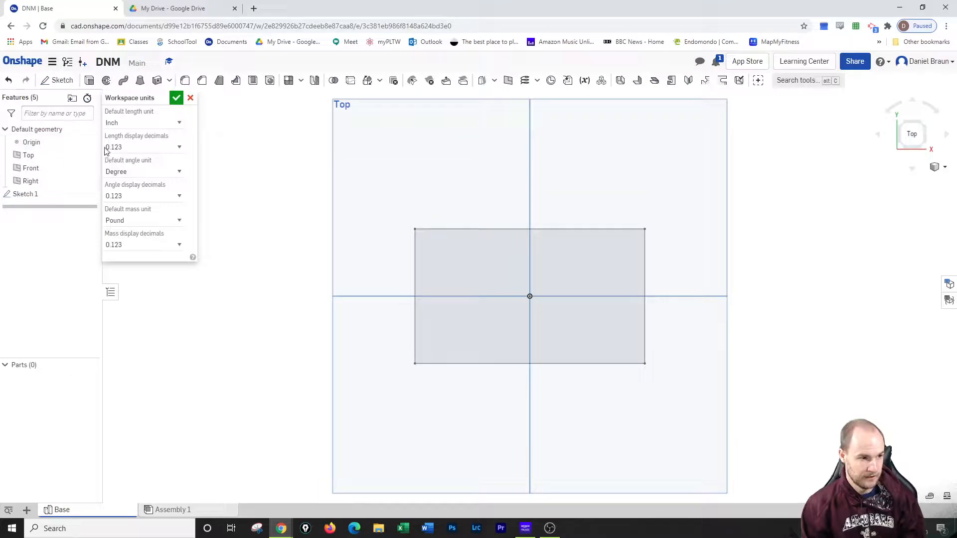
{"action": "left_click", "coordinate": [154, 123]}
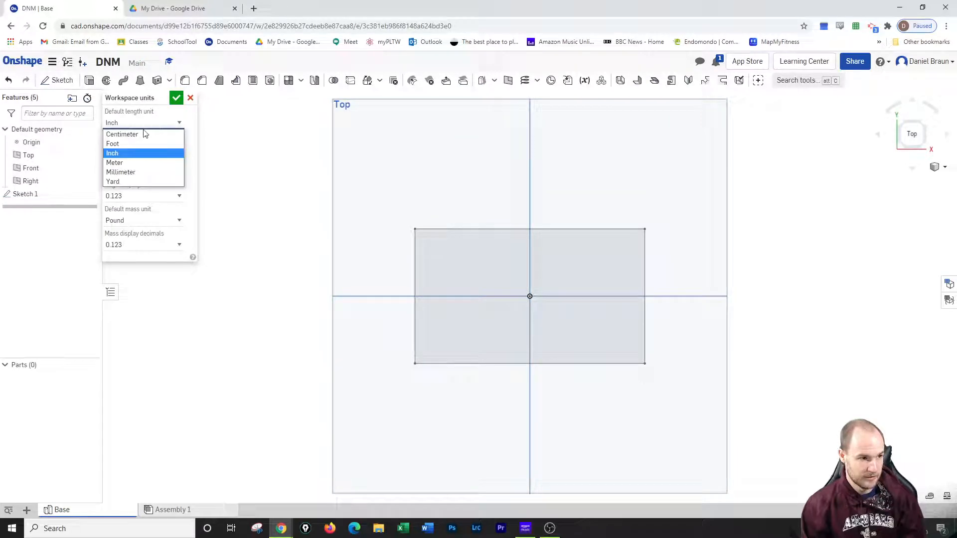
{"action": "left_click", "coordinate": [141, 172]}
{"action": "left_click", "coordinate": [176, 97]}
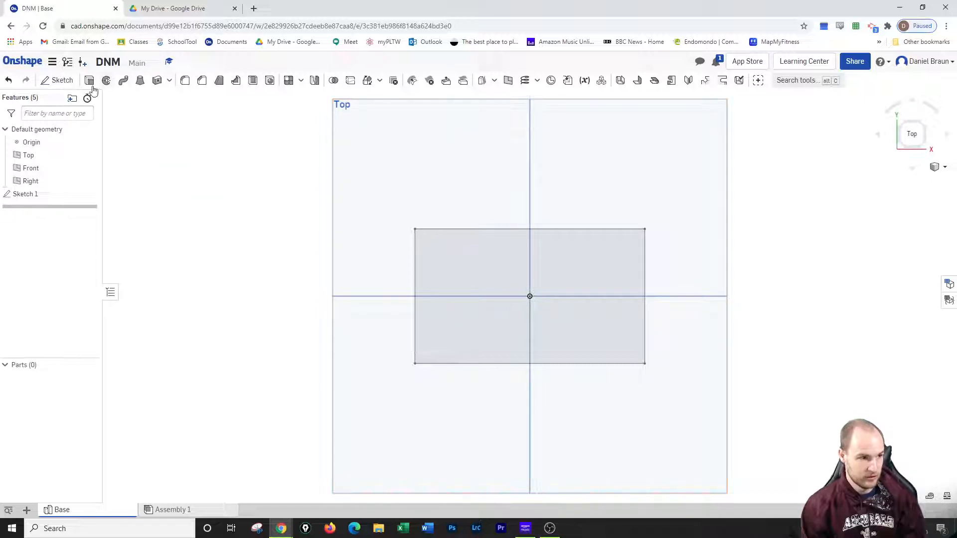
Step: Reopen Sketch 1 for editing and dimension the rectangle's upper horizontal edge to 150 mm
{"action": "left_click", "coordinate": [26, 195]}
{"action": "double_click", "coordinate": [26, 194]}
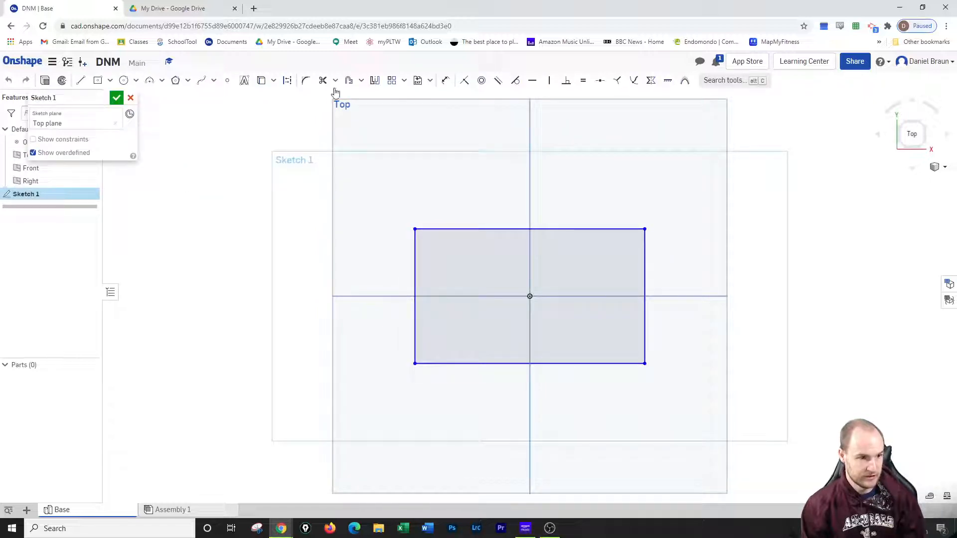
{"action": "left_click", "coordinate": [443, 85]}
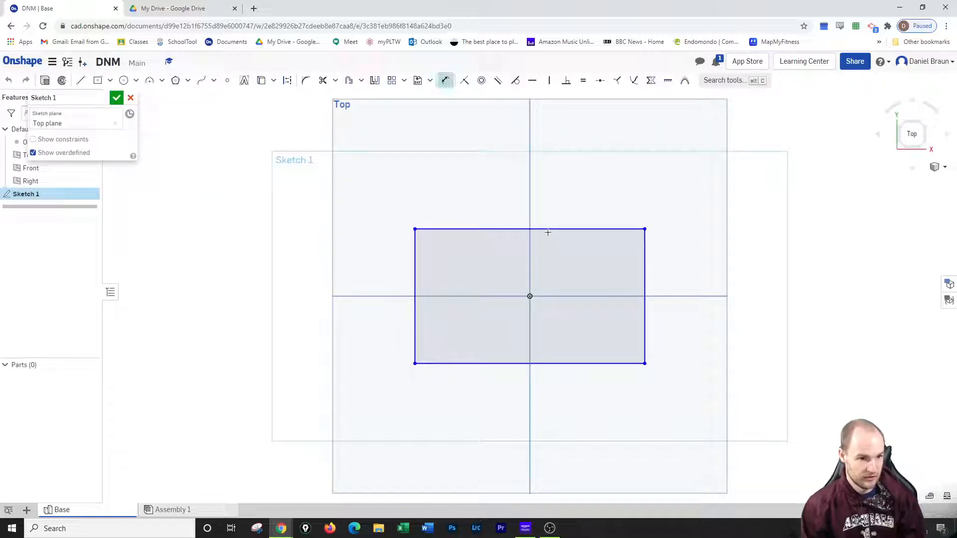
{"action": "left_click", "coordinate": [548, 230]}
{"action": "left_click", "coordinate": [548, 205]}
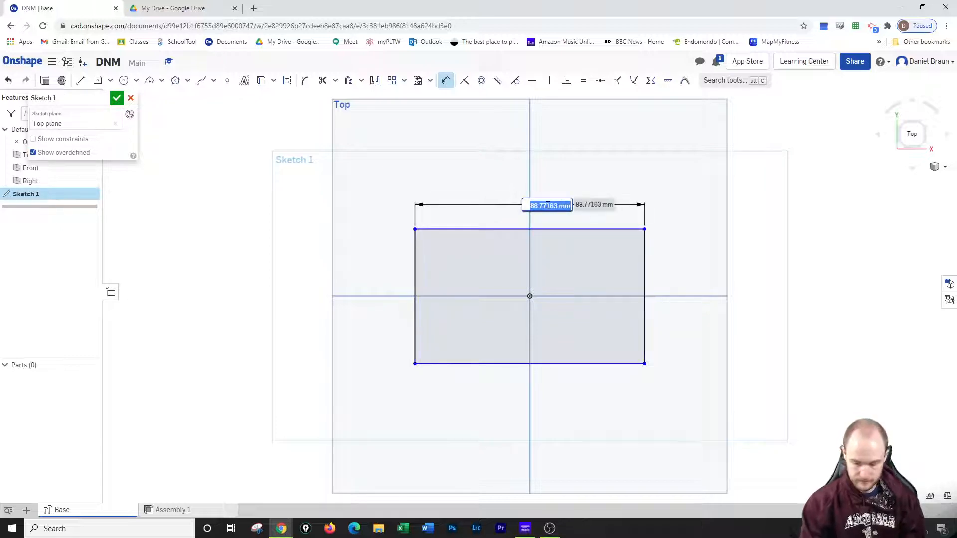
{"action": "type", "text": "150"}
{"action": "key", "text": "Return"}
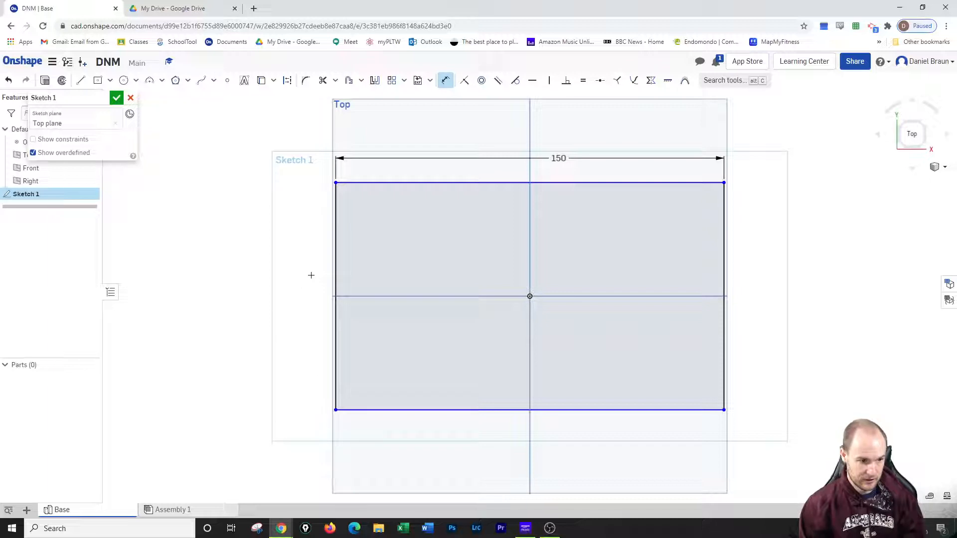
Step: Dimension the rectangle's vertical edge to 150 mm and finish the sketch
{"action": "left_click", "coordinate": [335, 281]}
{"action": "left_click", "coordinate": [321, 295]}
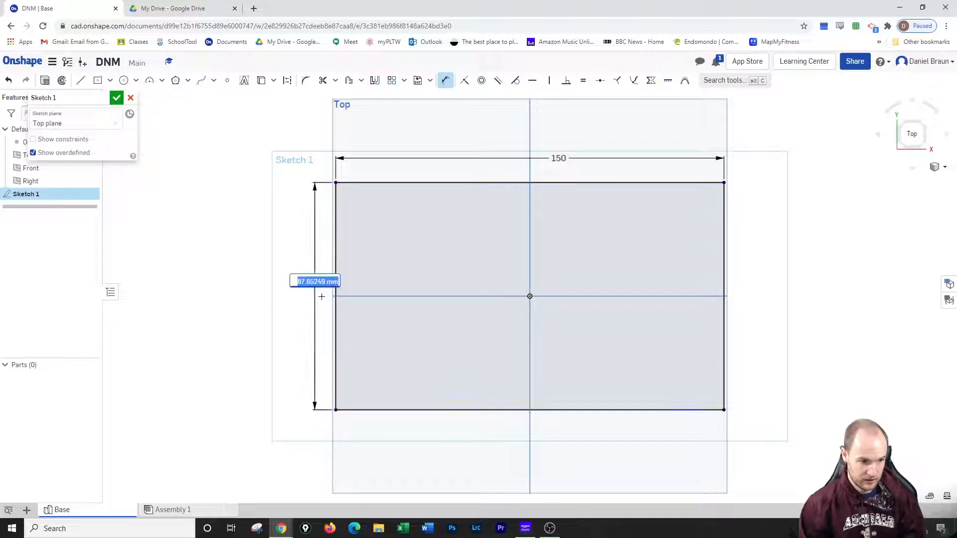
{"action": "type", "text": "150"}
{"action": "key", "text": "Return"}
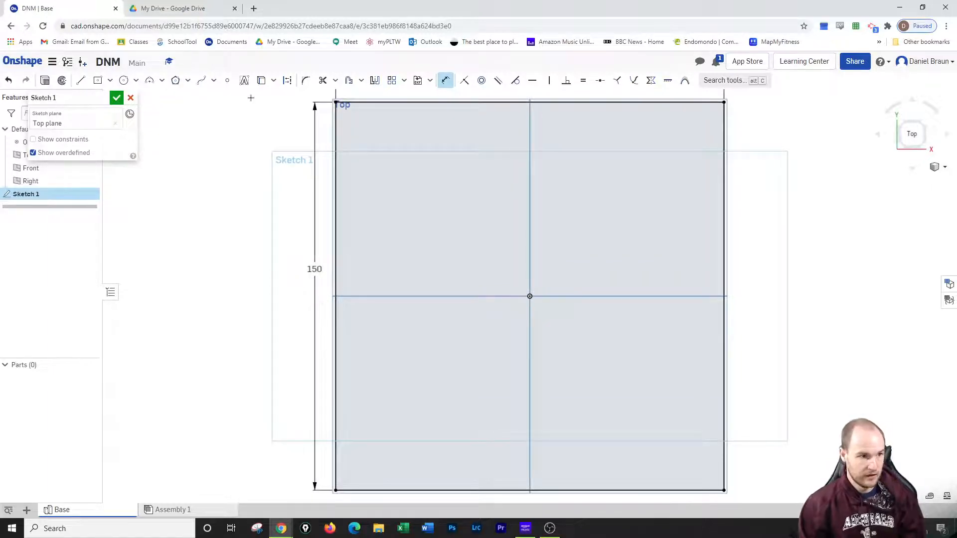
{"action": "middle_click", "coordinate": [173, 7]}
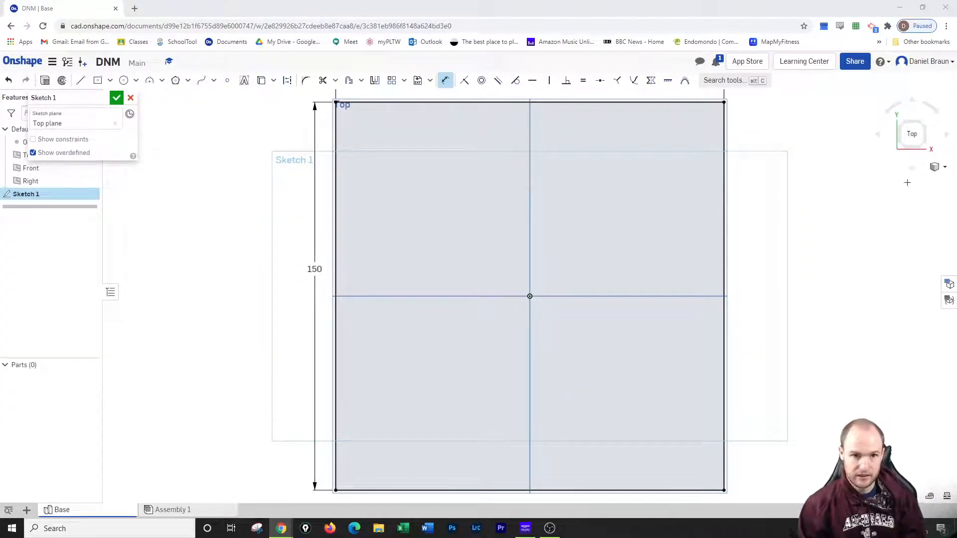
{"action": "left_click", "coordinate": [116, 98]}
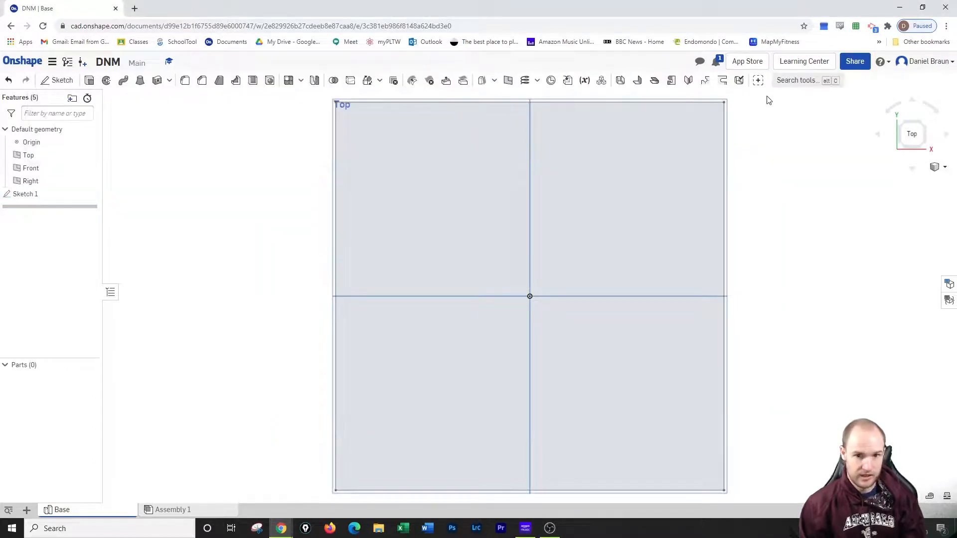
Step: Extrude the square region of Sketch 1 as a new solid with a blind depth of 35 mm
{"action": "left_click", "coordinate": [922, 123]}
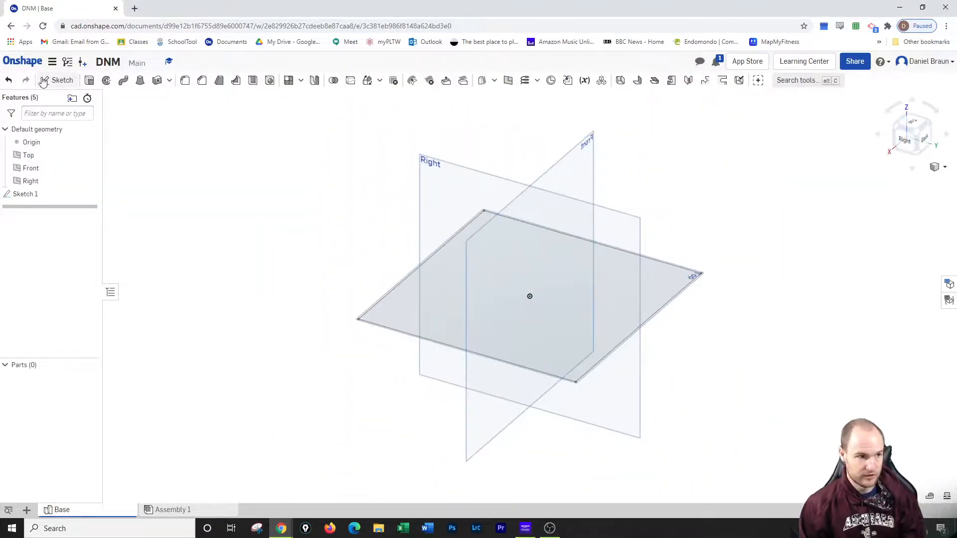
{"action": "left_click", "coordinate": [89, 80]}
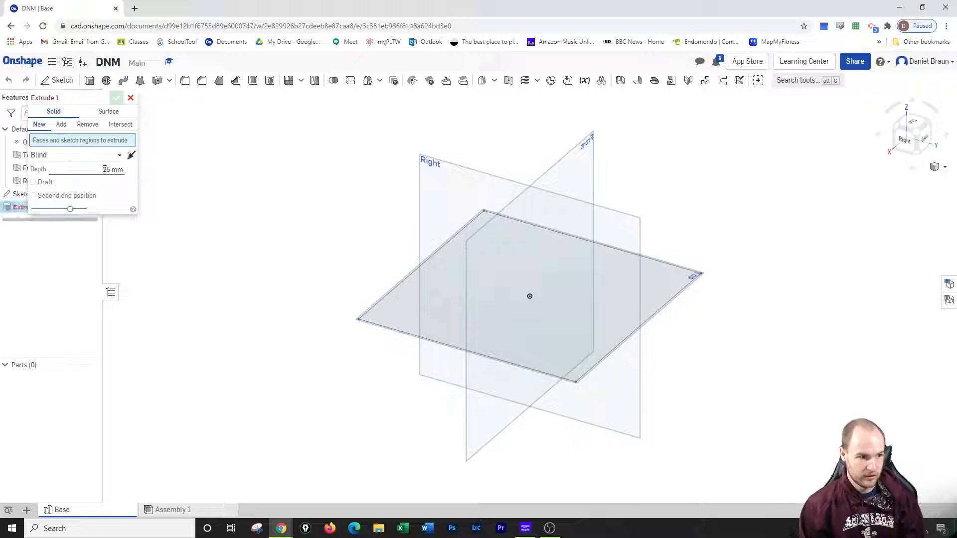
{"action": "type", "text": "35"}
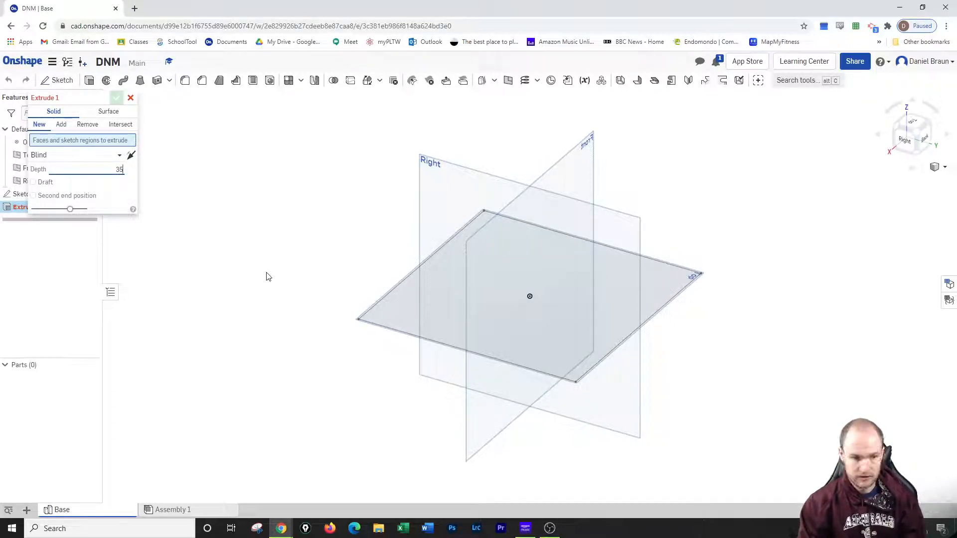
{"action": "key", "text": "Return"}
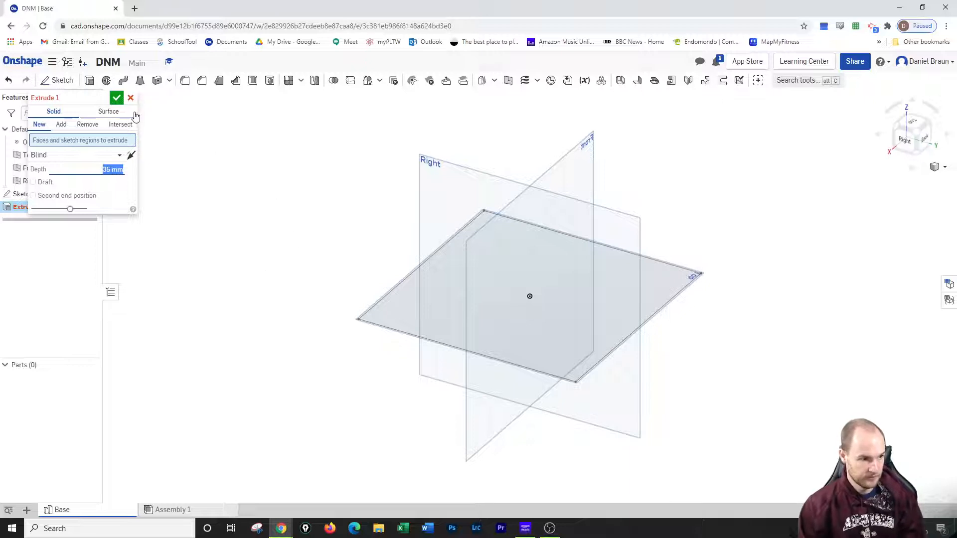
{"action": "left_click", "coordinate": [405, 297]}
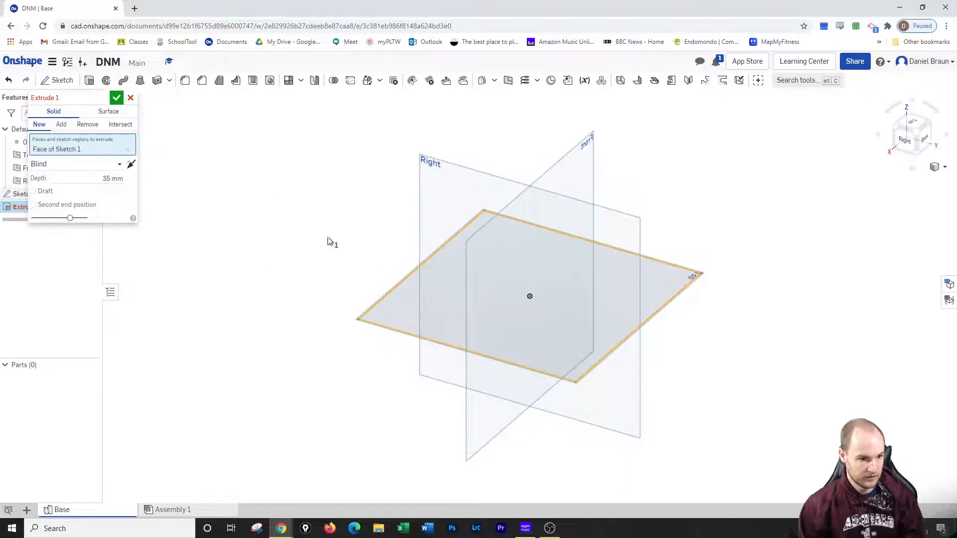
{"action": "left_click", "coordinate": [116, 97]}
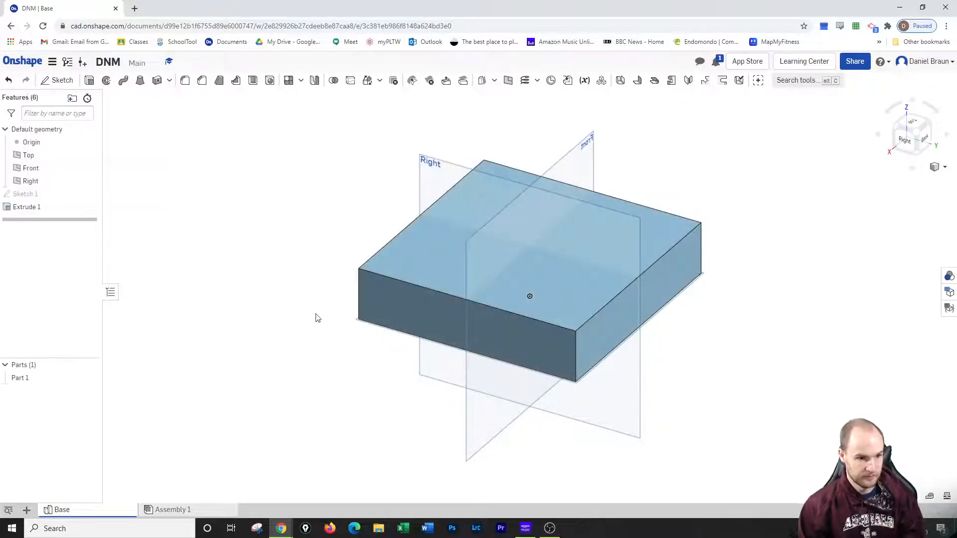
Step: Start a sketch on the block's side face parallel to the Right plane and draw a closed trapezoid, base about 43 mm, upper edge about 19 mm
{"action": "left_click", "coordinate": [58, 80]}
{"action": "left_click", "coordinate": [450, 329]}
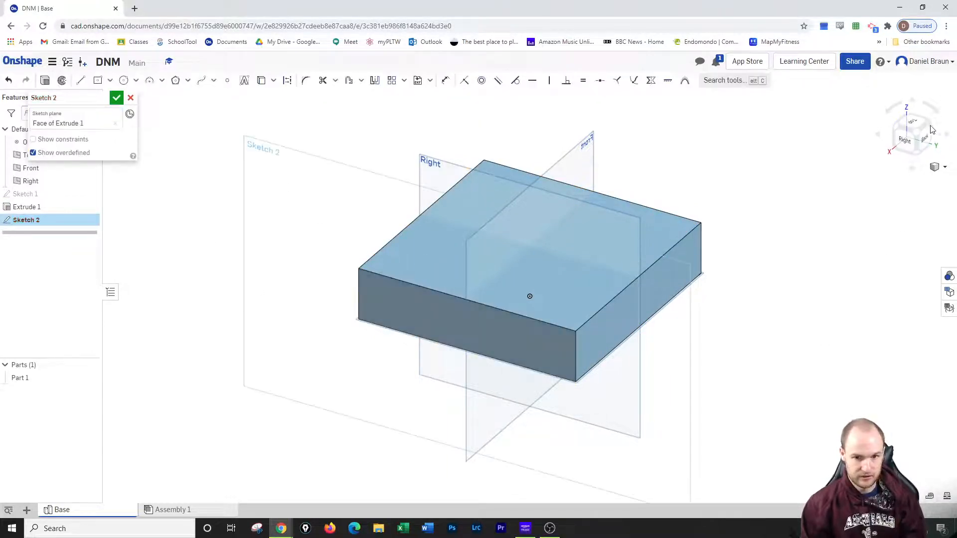
{"action": "key", "text": "n"}
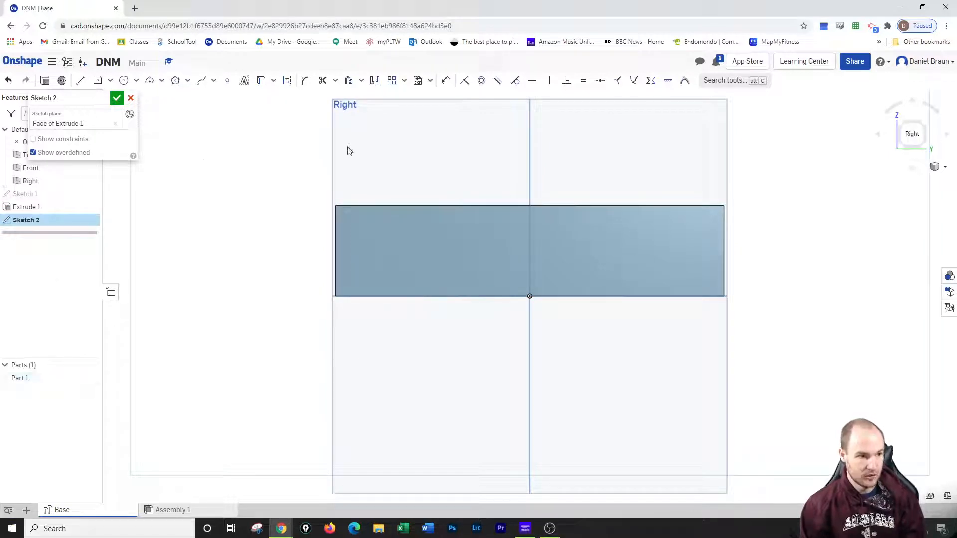
{"action": "left_click", "coordinate": [80, 82]}
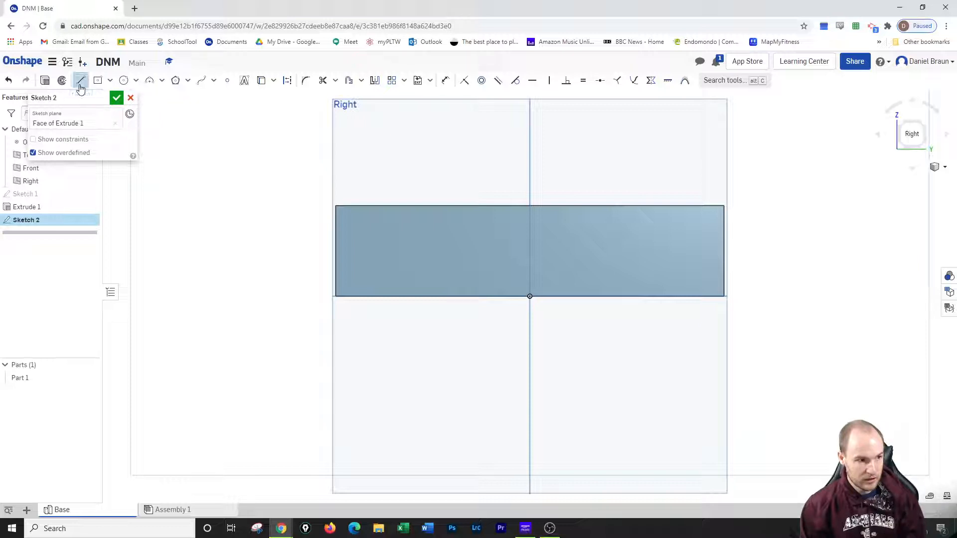
{"action": "left_click", "coordinate": [504, 207]}
{"action": "left_click", "coordinate": [469, 257]}
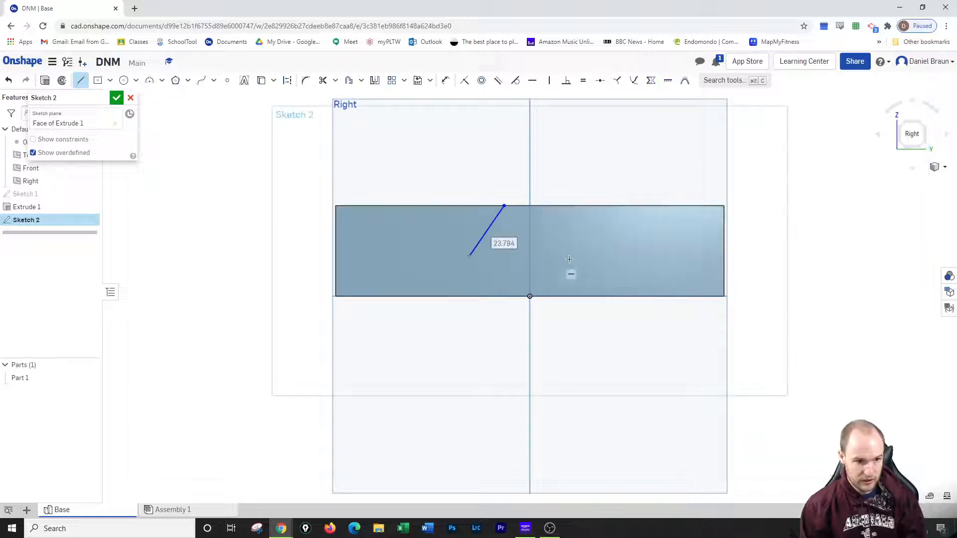
{"action": "left_click", "coordinate": [581, 256]}
{"action": "left_click", "coordinate": [552, 206]}
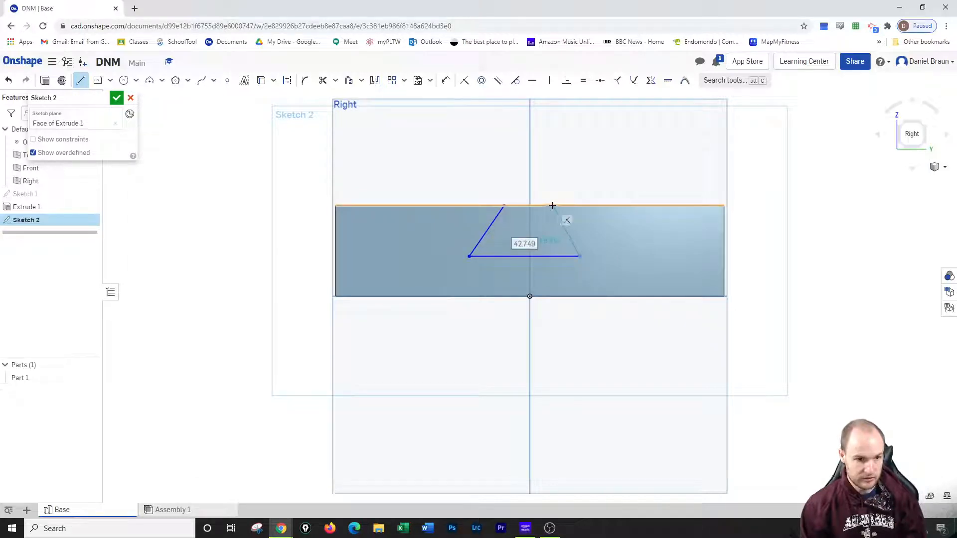
{"action": "left_click", "coordinate": [504, 206]}
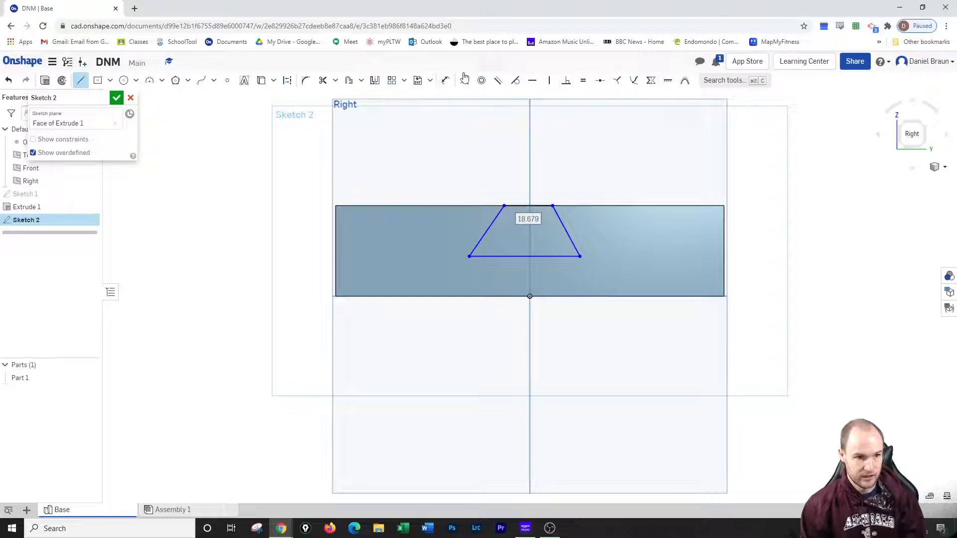
Step: Dimension the trapezoid's base line to 25 mm
{"action": "left_click", "coordinate": [446, 80]}
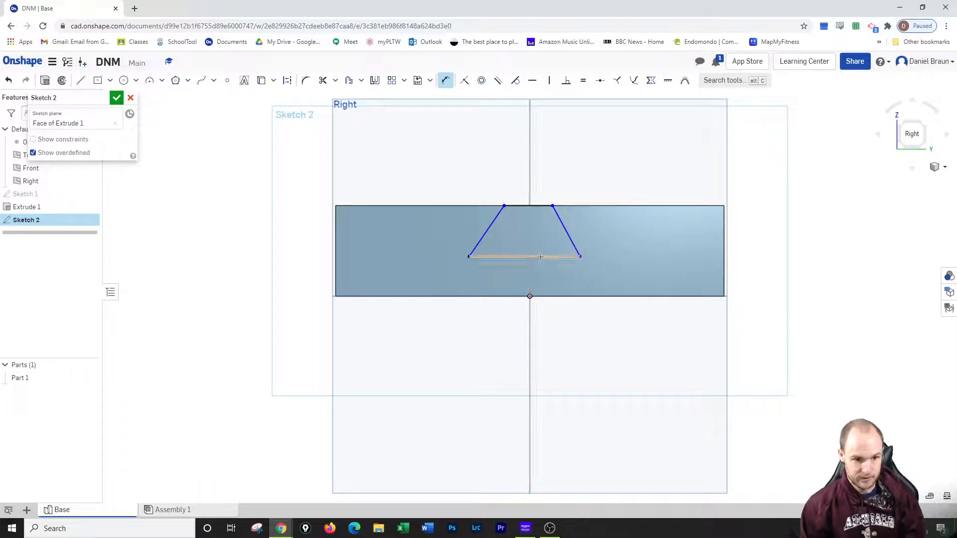
{"action": "left_click", "coordinate": [538, 256]}
{"action": "left_click", "coordinate": [542, 271]}
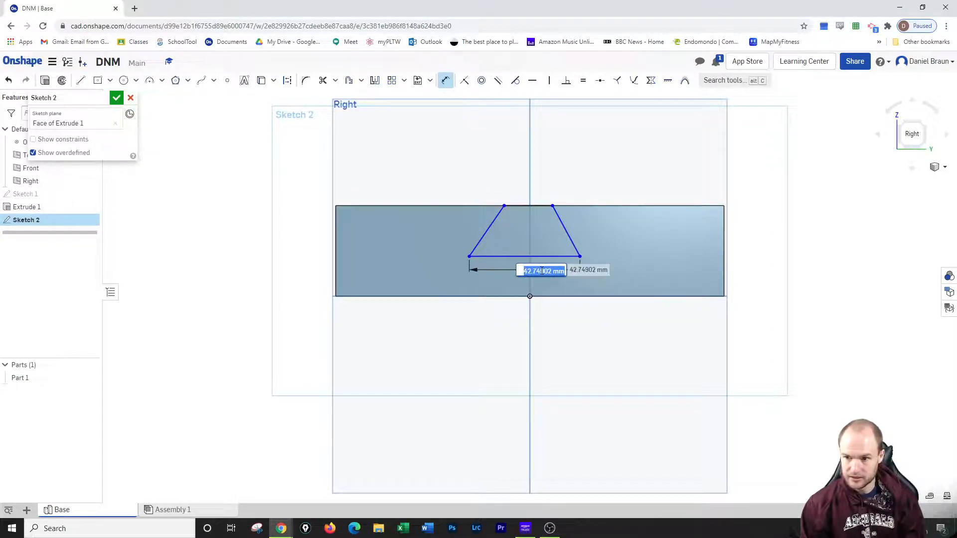
{"action": "type", "text": "25"}
{"action": "key", "text": "Return"}
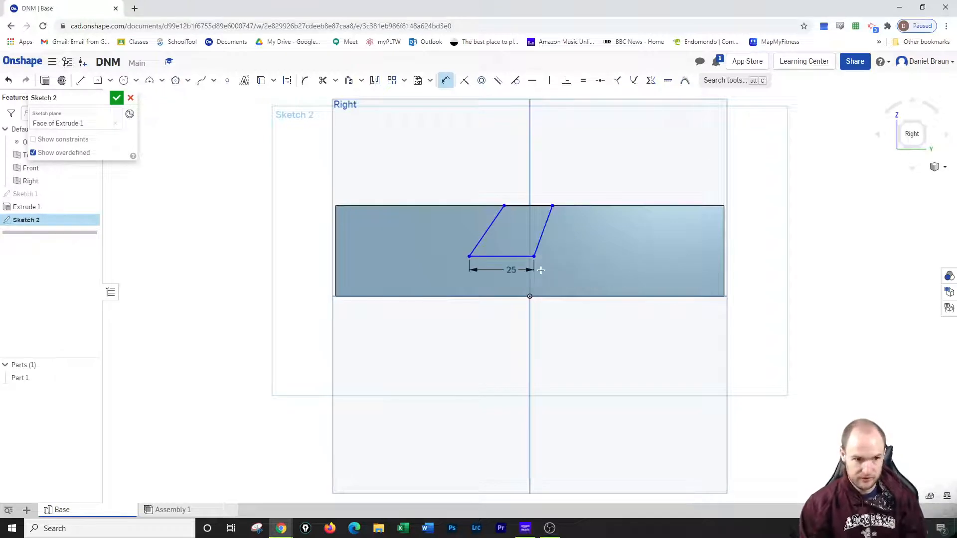
Step: Dimension both angles between the trapezoid's base and its slanted sides to 76 degrees
{"action": "left_click", "coordinate": [483, 237]}
{"action": "left_click", "coordinate": [490, 256]}
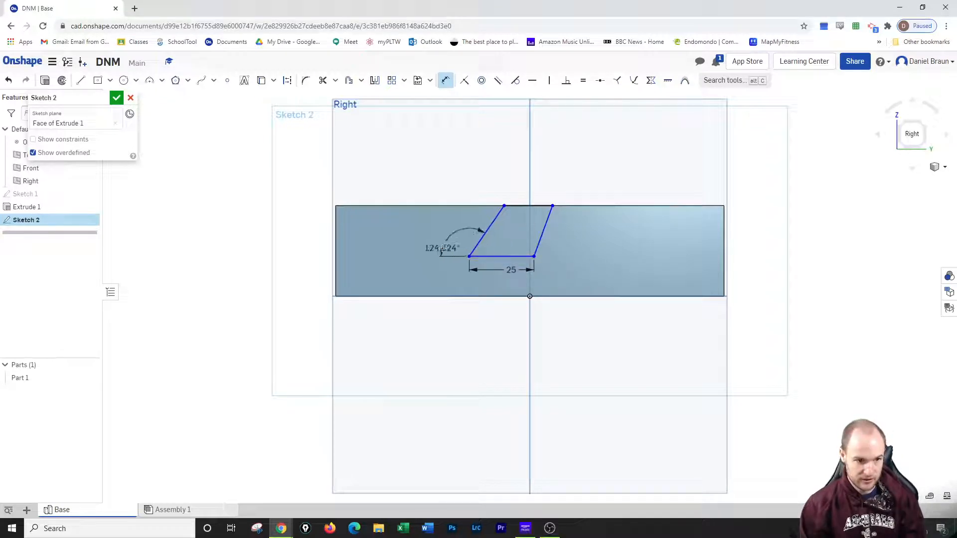
{"action": "left_click", "coordinate": [498, 249]}
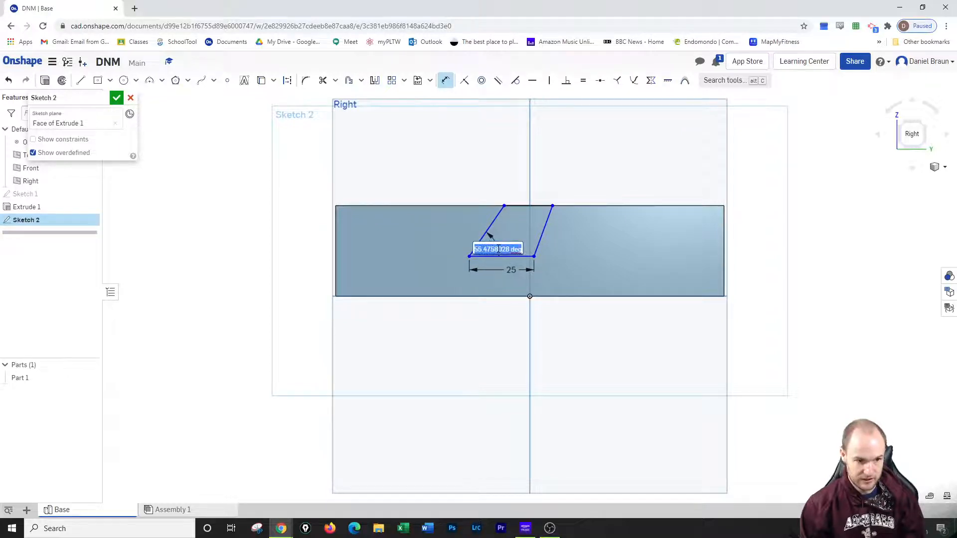
{"action": "key", "text": "Return"}
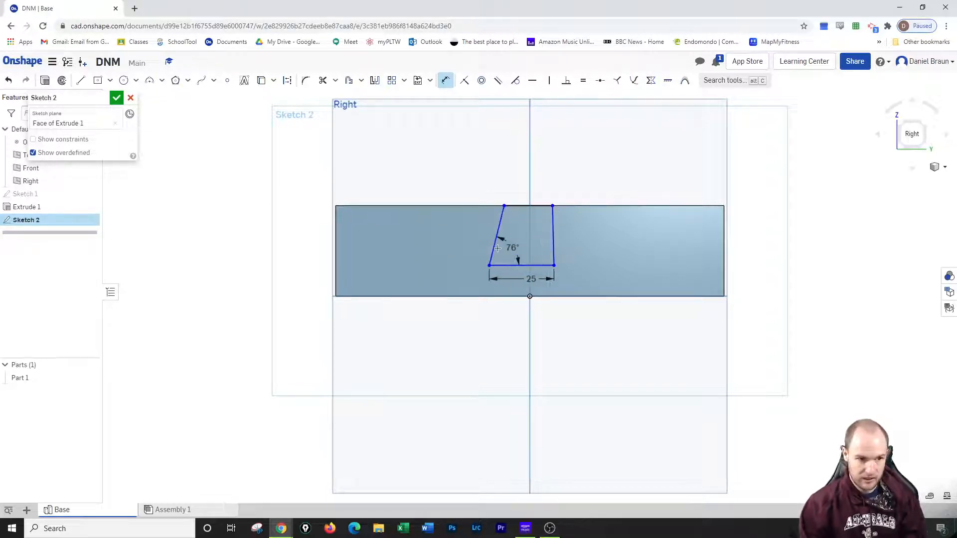
{"action": "left_click", "coordinate": [553, 234]}
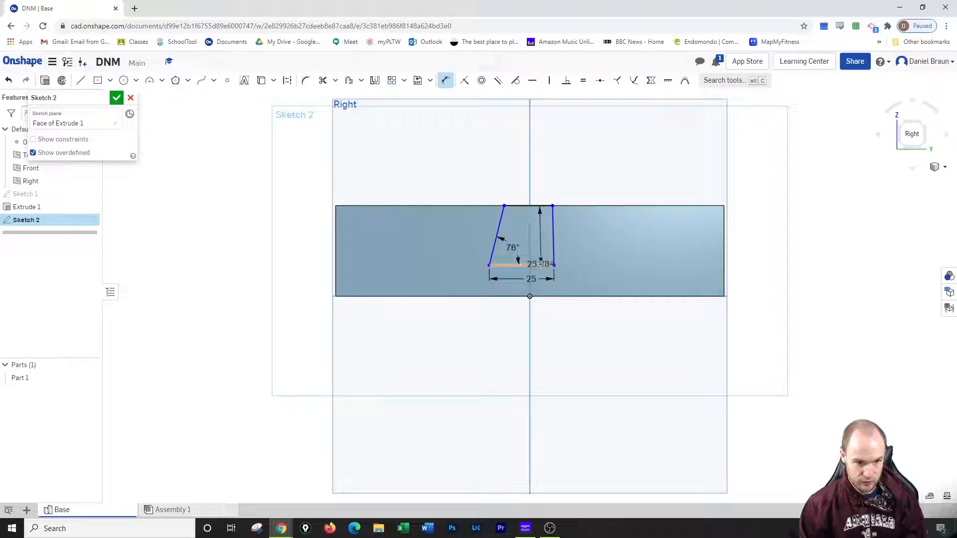
{"action": "left_click", "coordinate": [530, 251]}
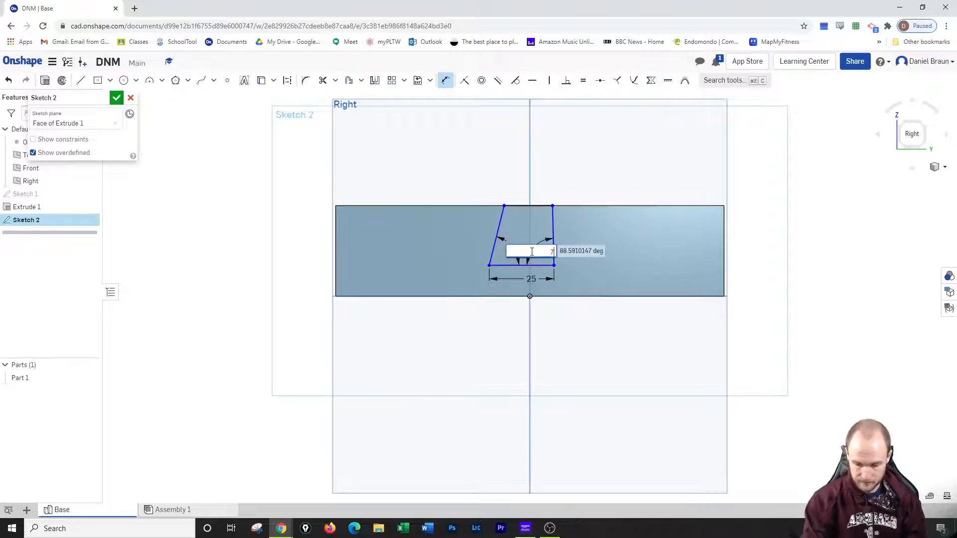
{"action": "key", "text": "Return"}
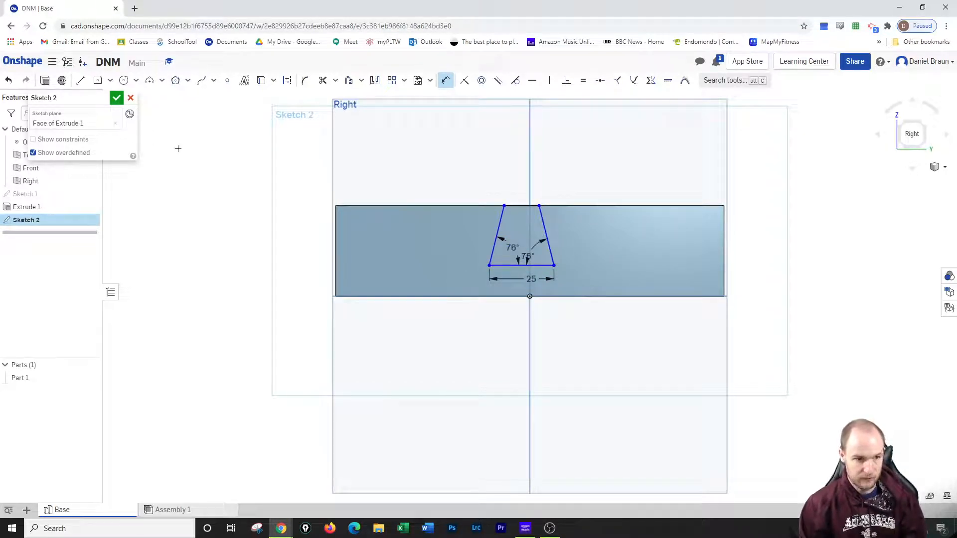
{"action": "key", "text": "Escape"}
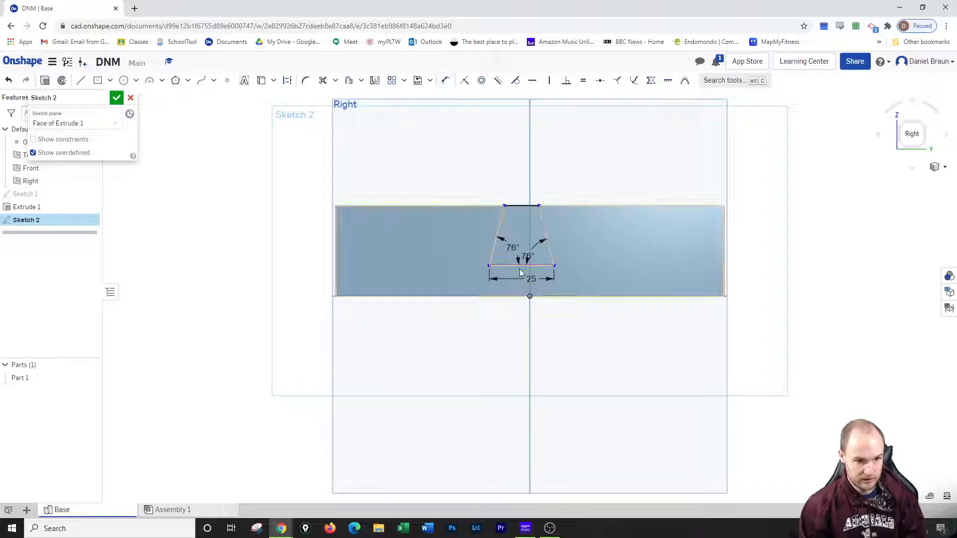
Step: Dimension the vertical distance from the trapezoid's base to the block's upper edge as 17.5 mm
{"action": "left_click", "coordinate": [627, 206]}
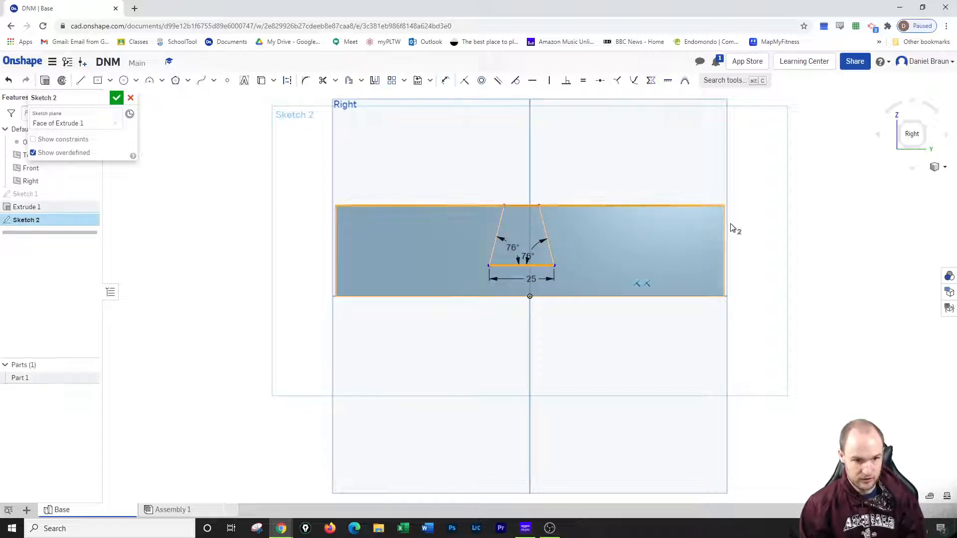
{"action": "left_click", "coordinate": [445, 80]}
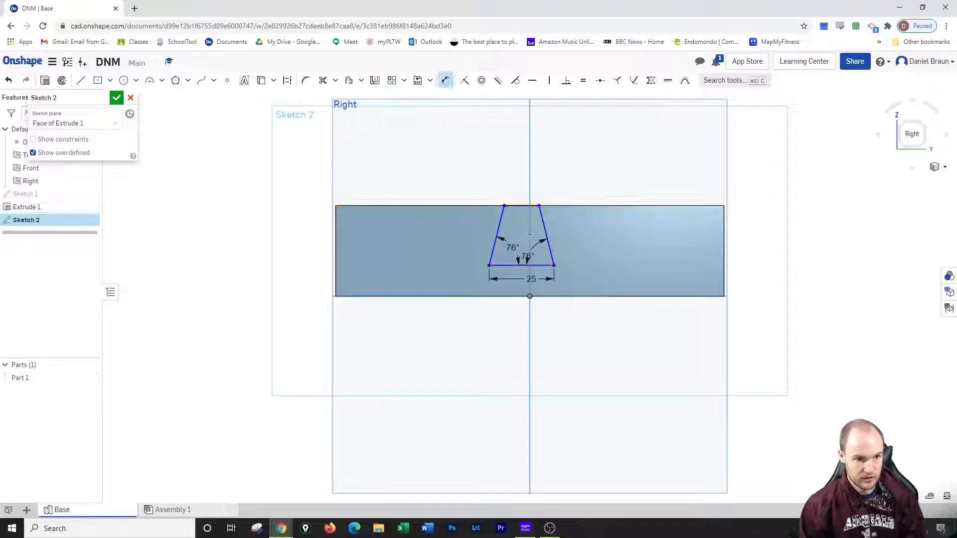
{"action": "left_click", "coordinate": [547, 264]}
{"action": "left_click", "coordinate": [579, 206]}
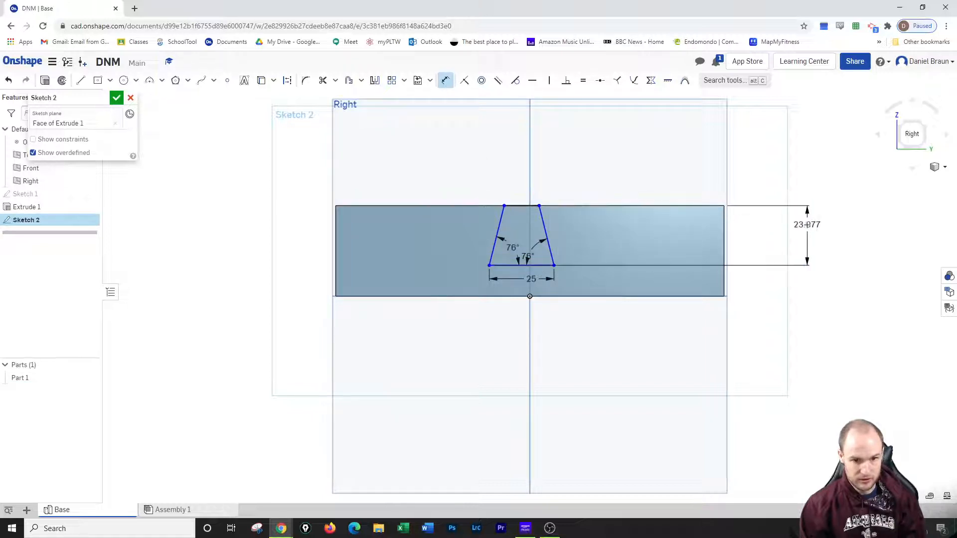
{"action": "left_click", "coordinate": [807, 224]}
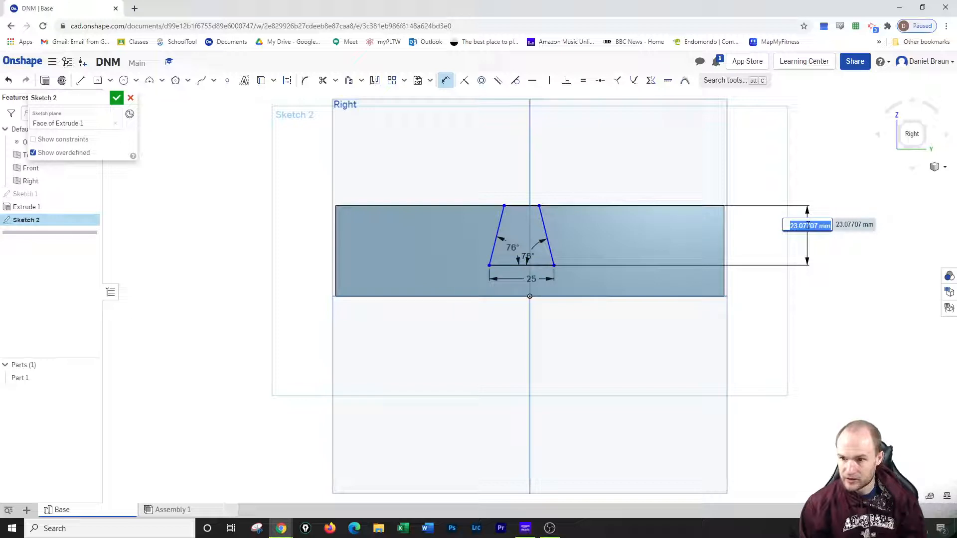
{"action": "type", "text": "17.5"}
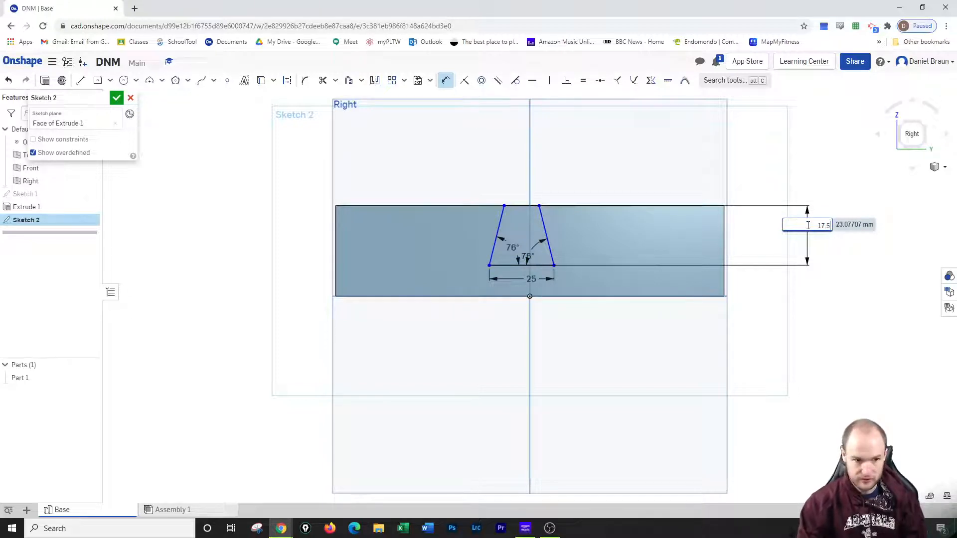
{"action": "key", "text": "Return"}
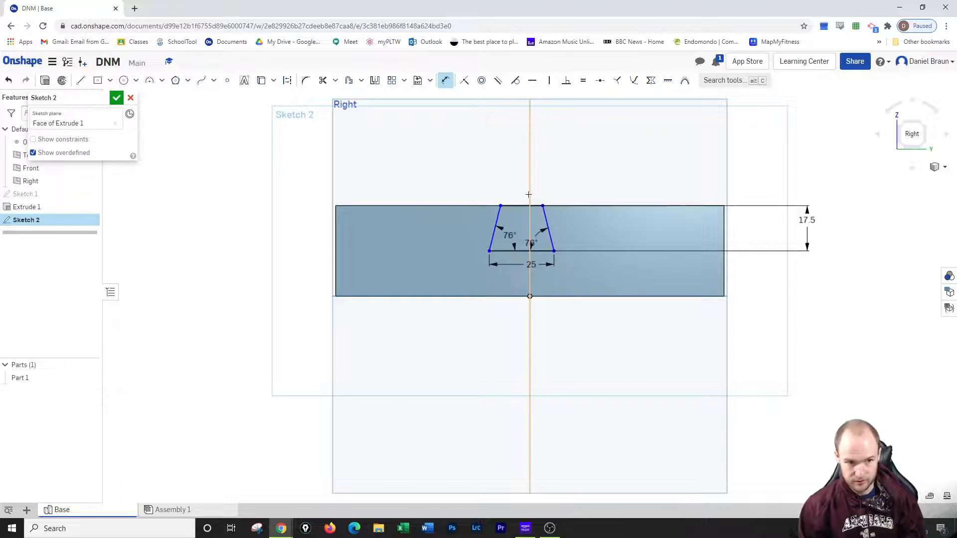
Step: Dimension the horizontal distance from the trapezoid's lower right corner to the block's right edge as 75-(25/2) mm
{"action": "left_click", "coordinate": [549, 81]}
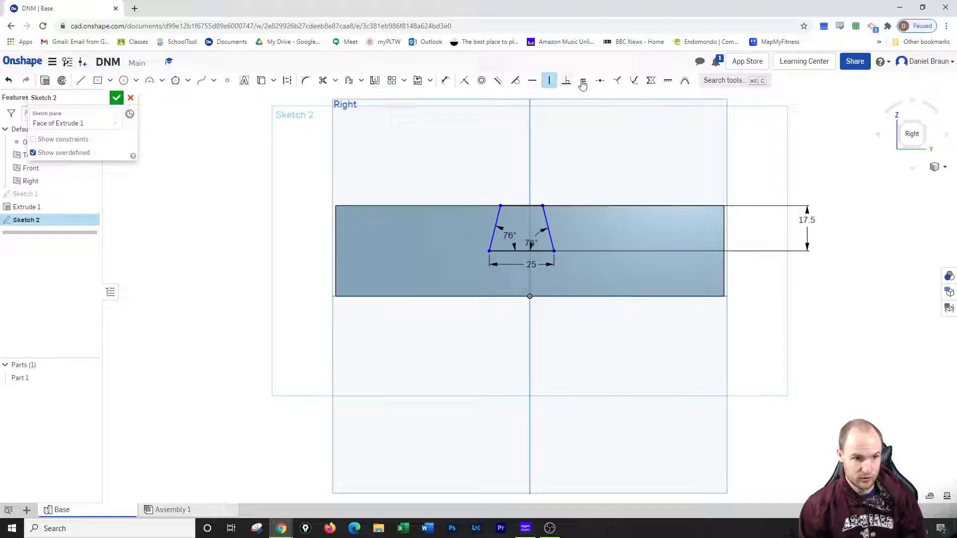
{"action": "left_click", "coordinate": [447, 84]}
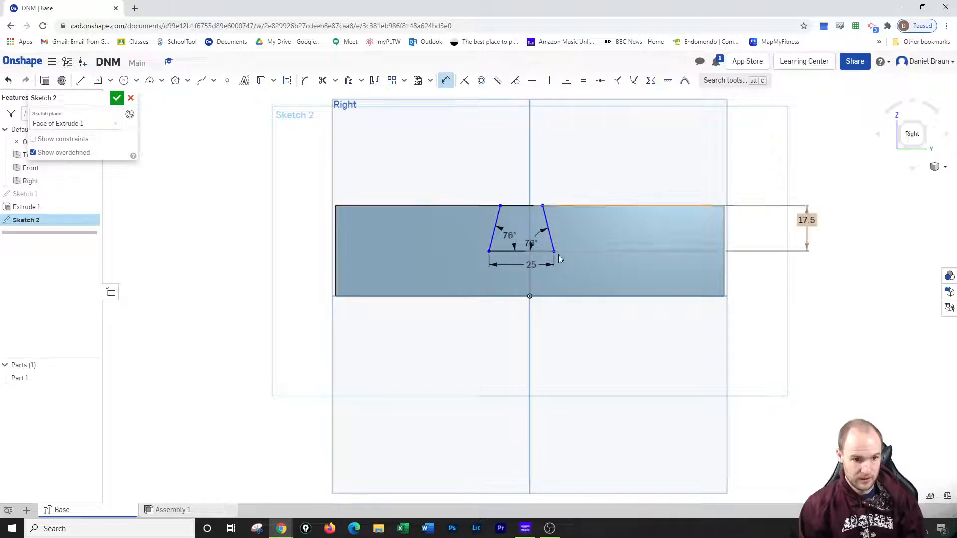
{"action": "left_click", "coordinate": [720, 275]}
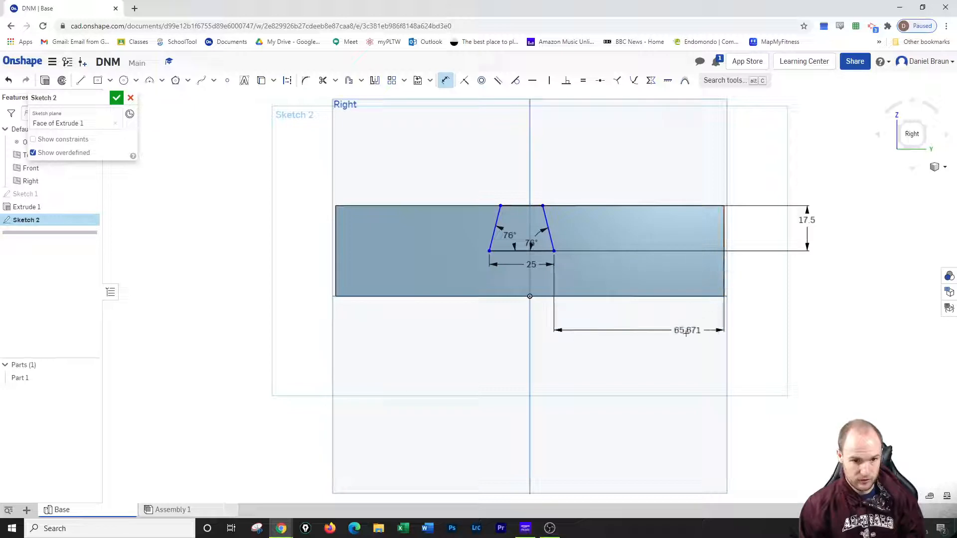
{"action": "left_click", "coordinate": [664, 375]}
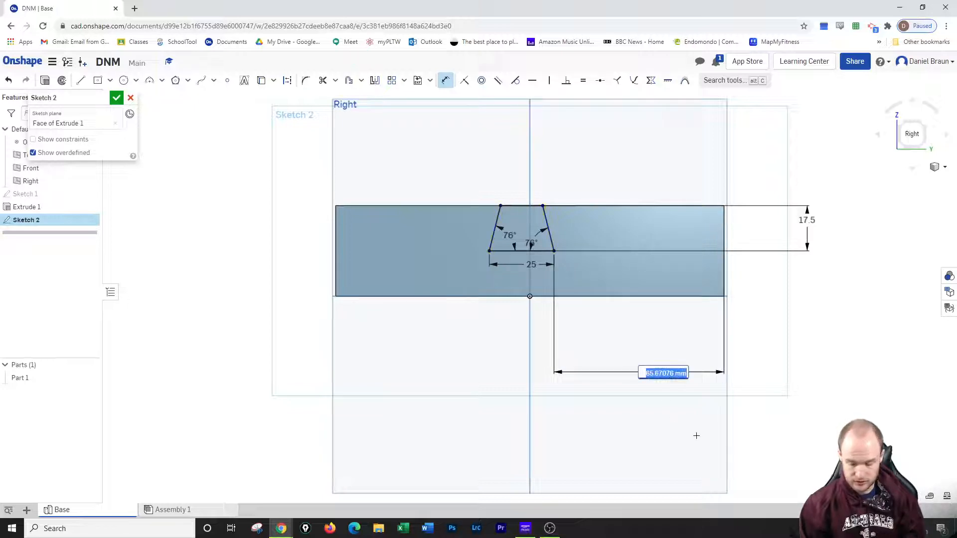
{"action": "type", "text": "75-(25"}
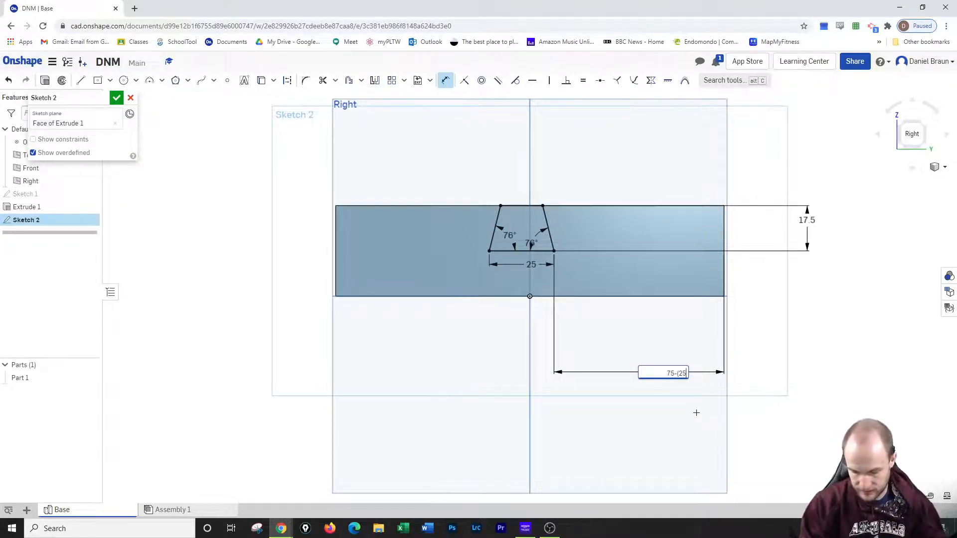
{"action": "type", "text": "/2"}
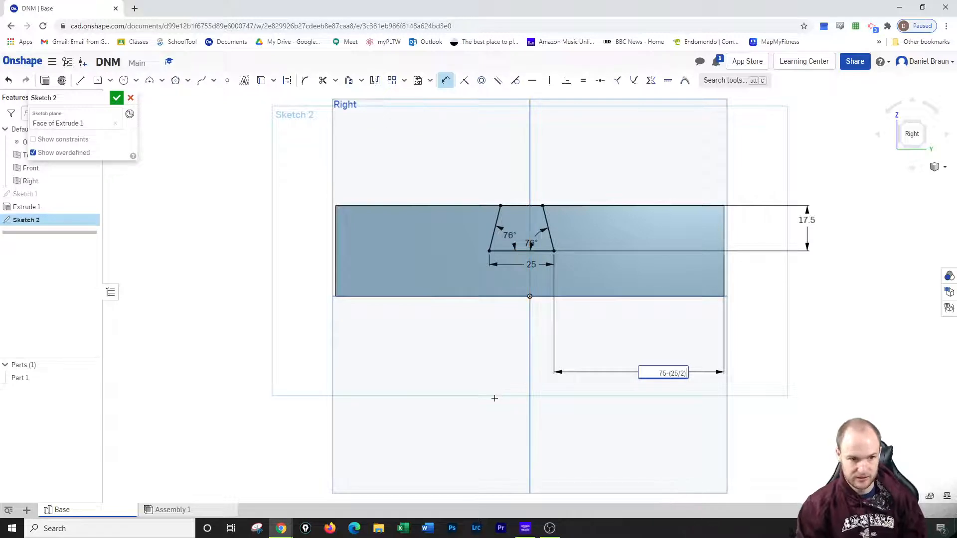
{"action": "key", "text": "Return"}
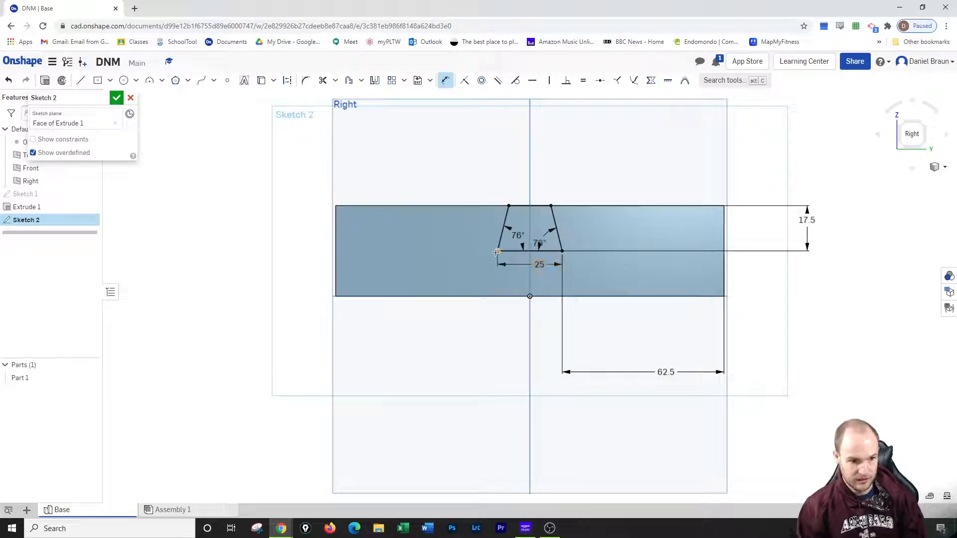
Step: Check the horizontal distance from the trapezoid's lower left corner to the block's left edge with a trial dimension, without placing it
{"action": "left_click", "coordinate": [333, 296]}
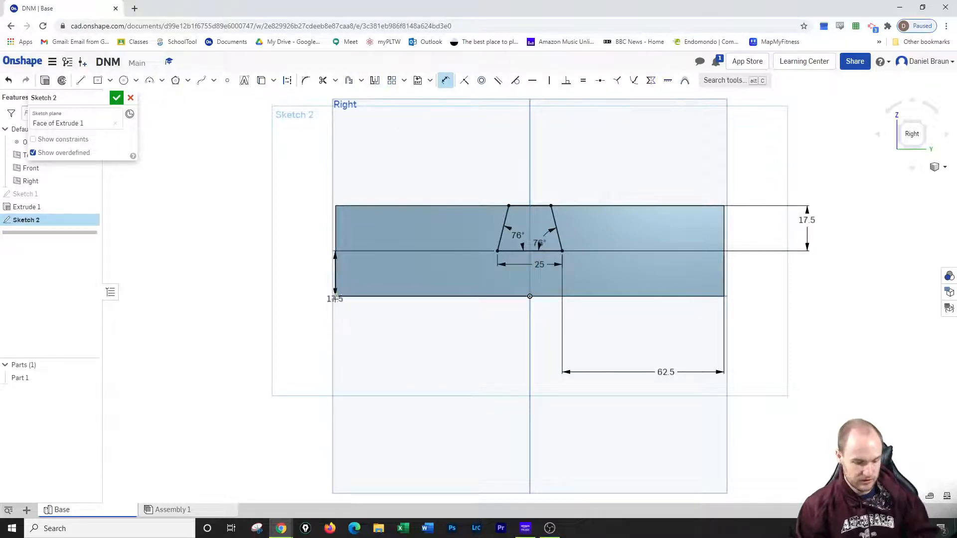
{"action": "key", "text": "Escape"}
{"action": "left_click", "coordinate": [445, 81]}
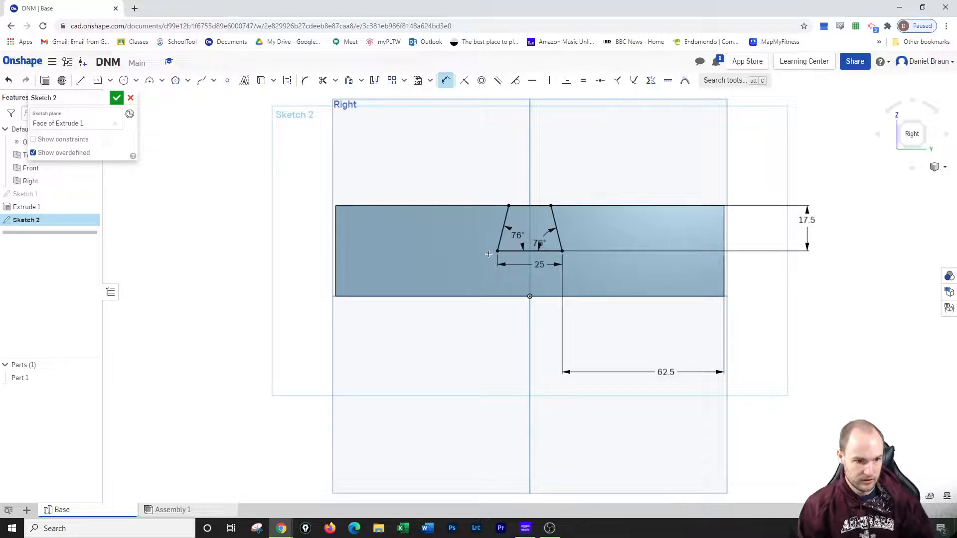
{"action": "left_click", "coordinate": [335, 294]}
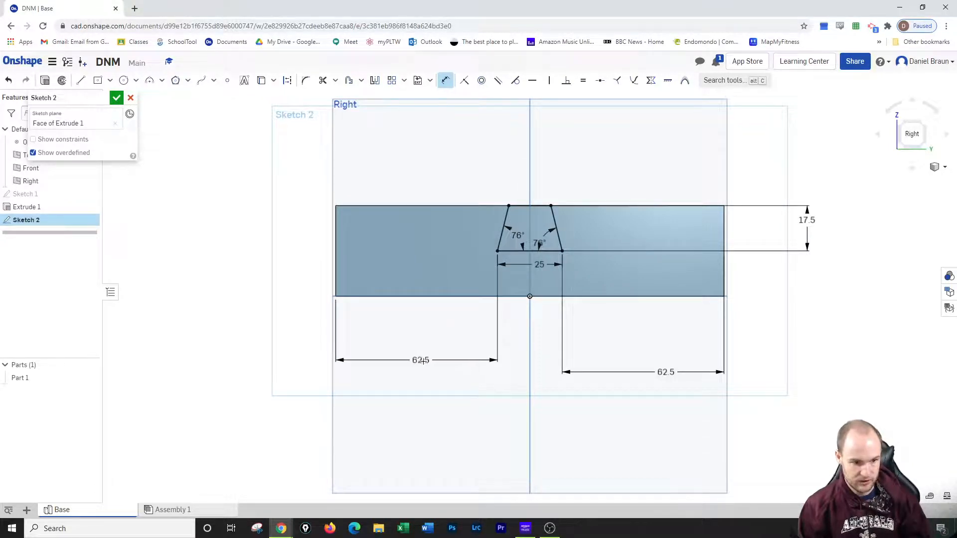
{"action": "key", "text": "Escape"}
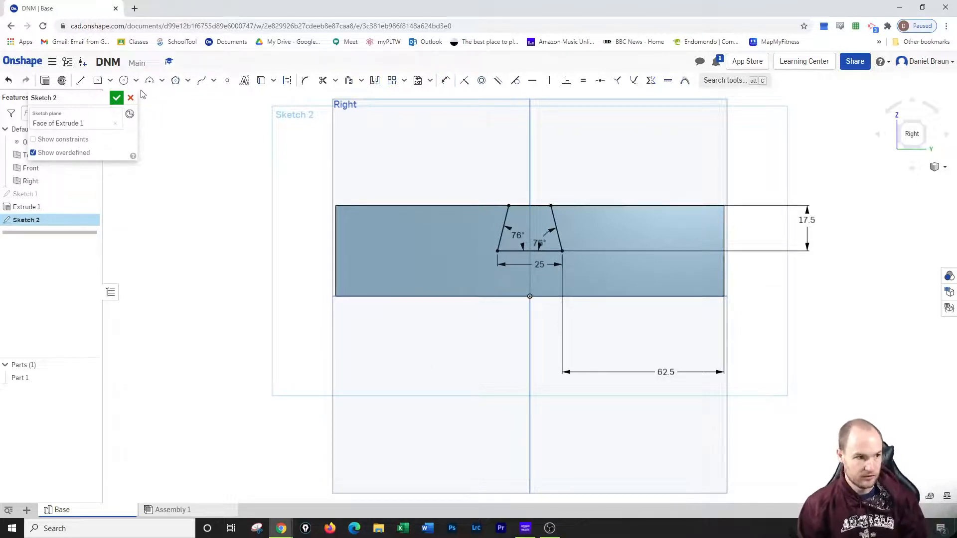
Step: Finish the sketch and extrude the trapezoid as a Remove cut with the end type Through all
{"action": "left_click", "coordinate": [116, 97]}
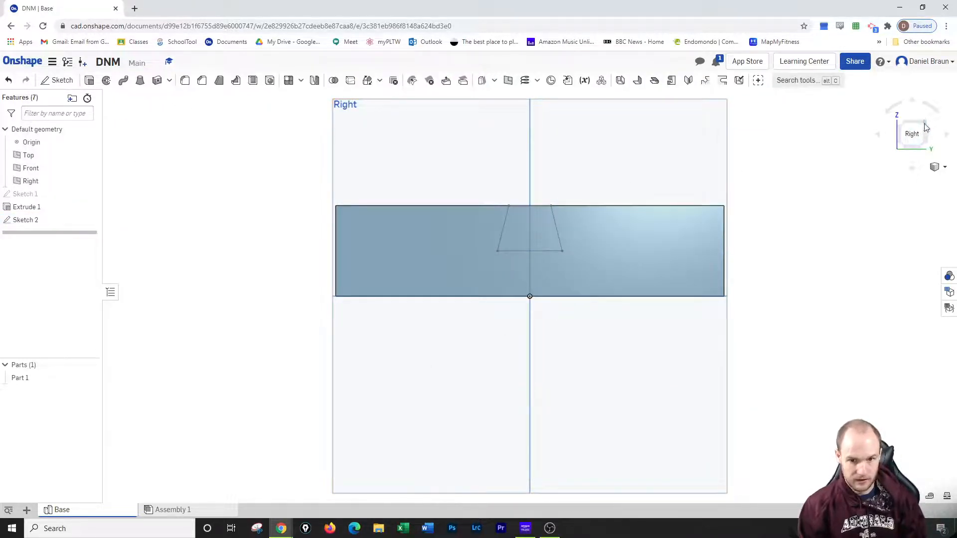
{"action": "left_click", "coordinate": [918, 132]}
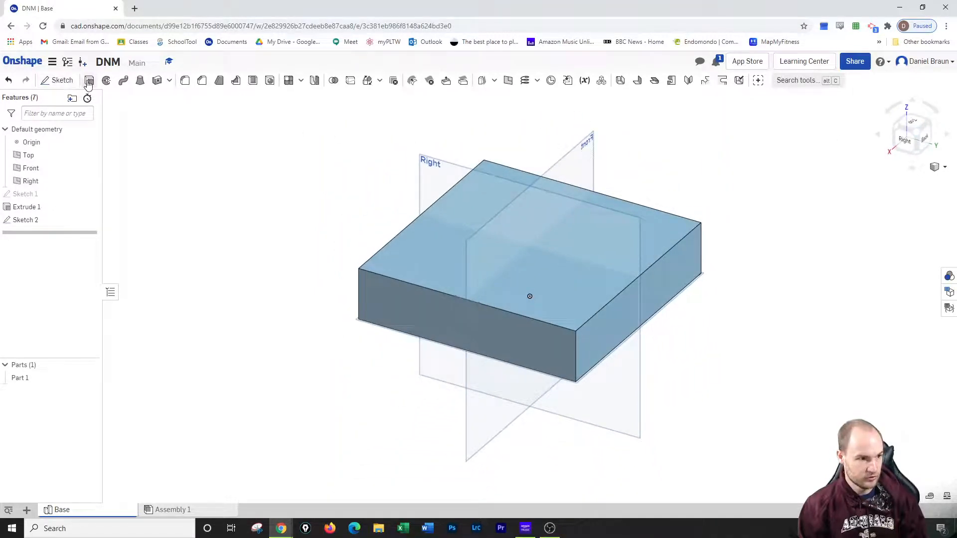
{"action": "left_click", "coordinate": [89, 80]}
{"action": "left_click", "coordinate": [454, 319]}
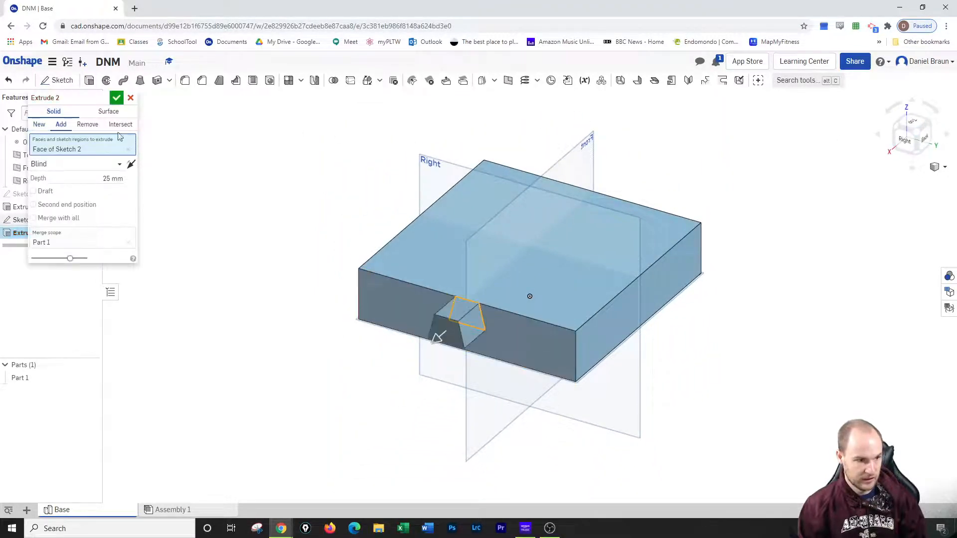
{"action": "left_click", "coordinate": [85, 124]}
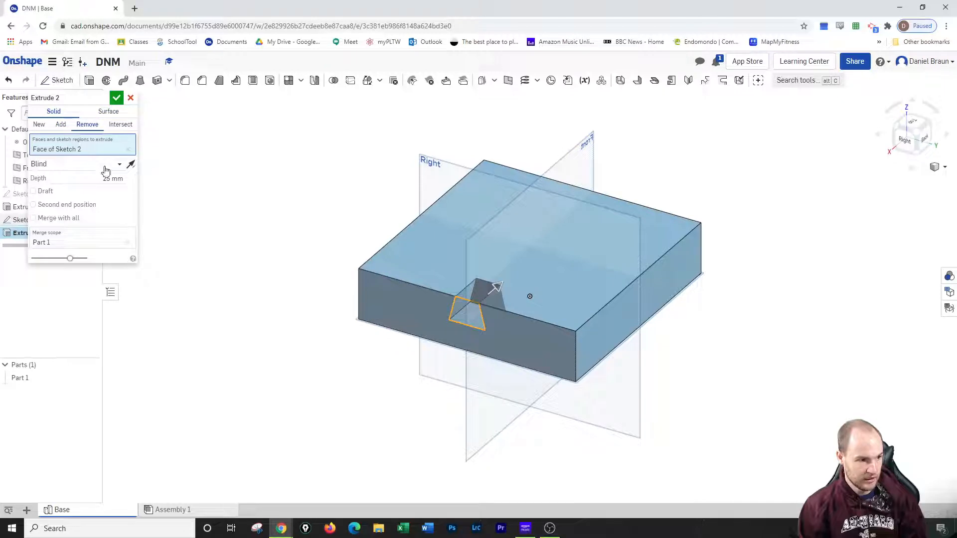
{"action": "left_click", "coordinate": [105, 167]}
{"action": "left_click", "coordinate": [82, 256]}
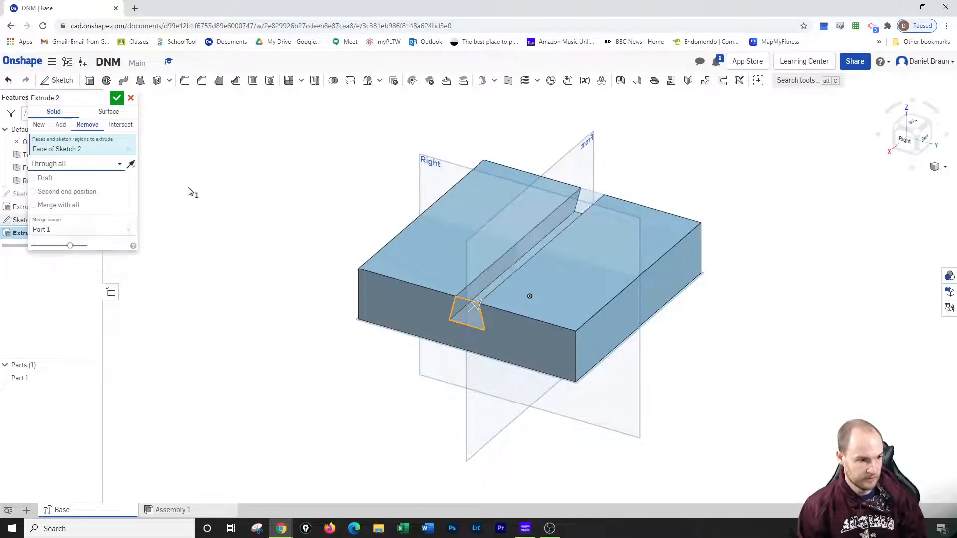
{"action": "left_click", "coordinate": [117, 99]}
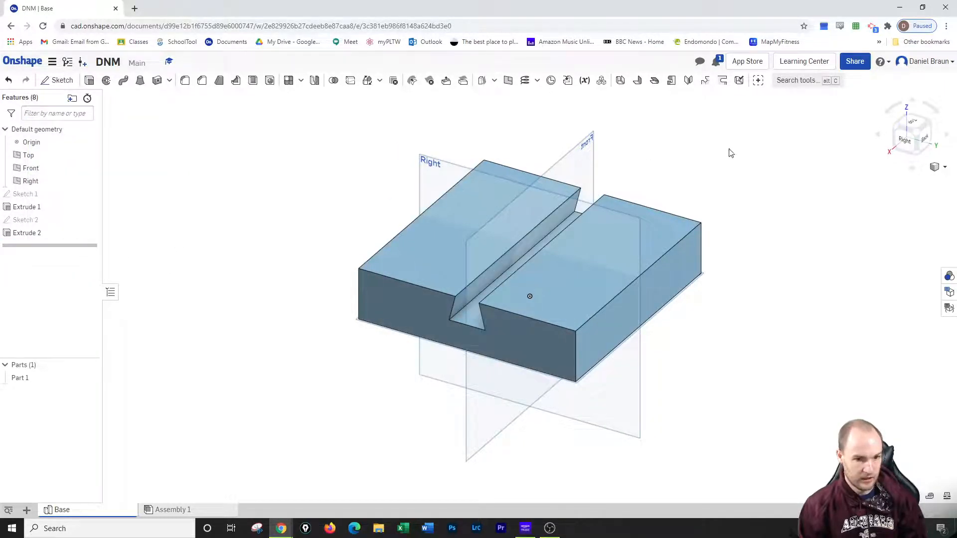
Step: Start a new sketch on the block's back side face, perpendicular to the slotted end, and view it straight on
{"action": "left_click", "coordinate": [928, 127]}
{"action": "left_click", "coordinate": [56, 80]}
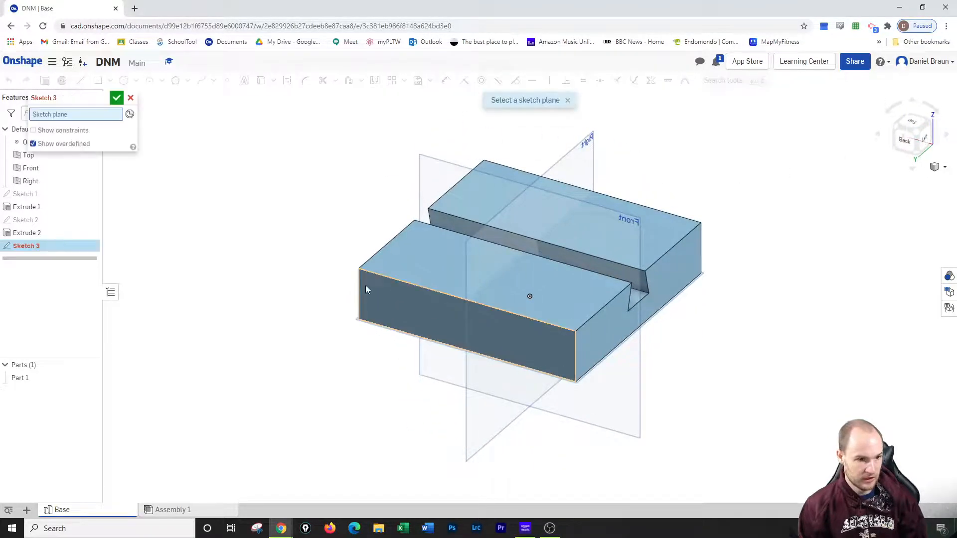
{"action": "left_click", "coordinate": [404, 289]}
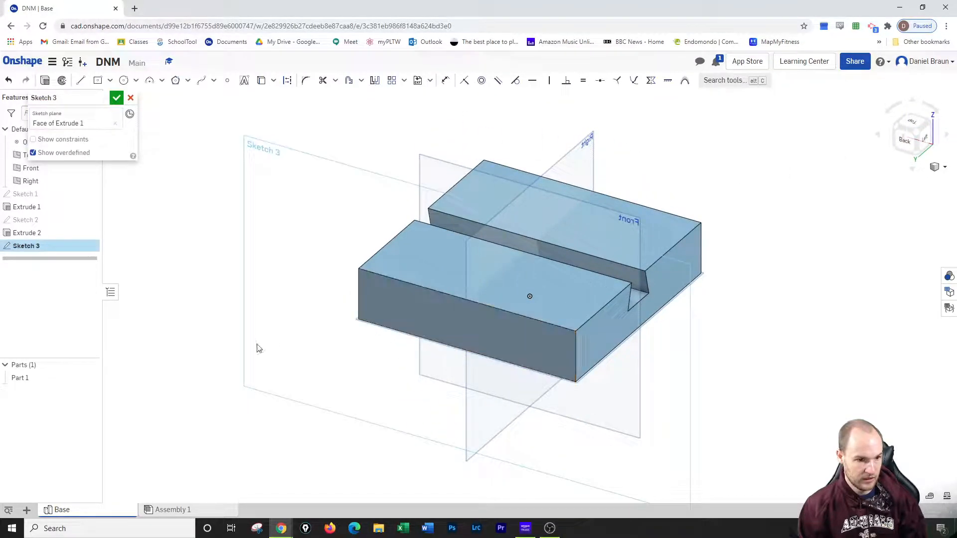
{"action": "left_click", "coordinate": [904, 139]}
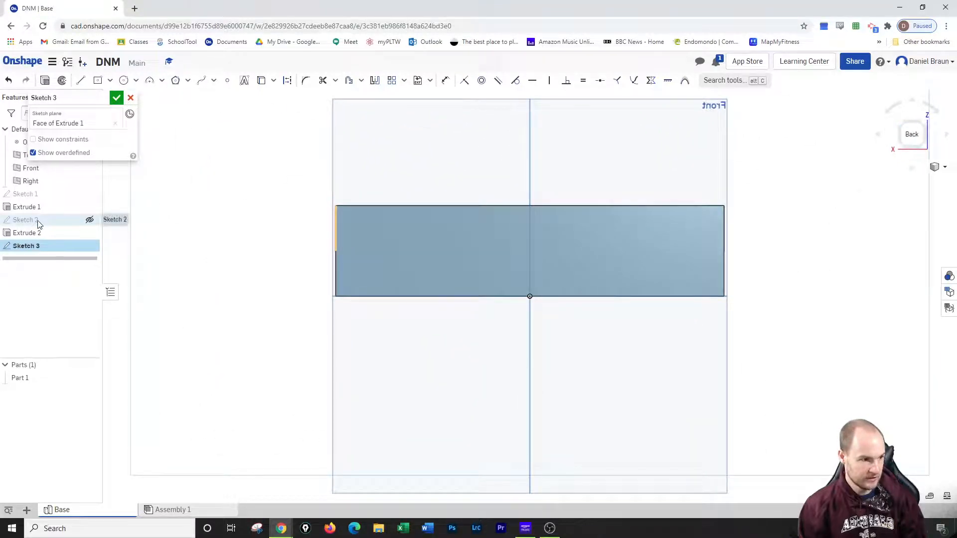
Step: Copy the trapezoid from Sketch 2 and paste it onto the block's back face in the new sketch
{"action": "left_click", "coordinate": [22, 223]}
{"action": "right_click", "coordinate": [22, 223]}
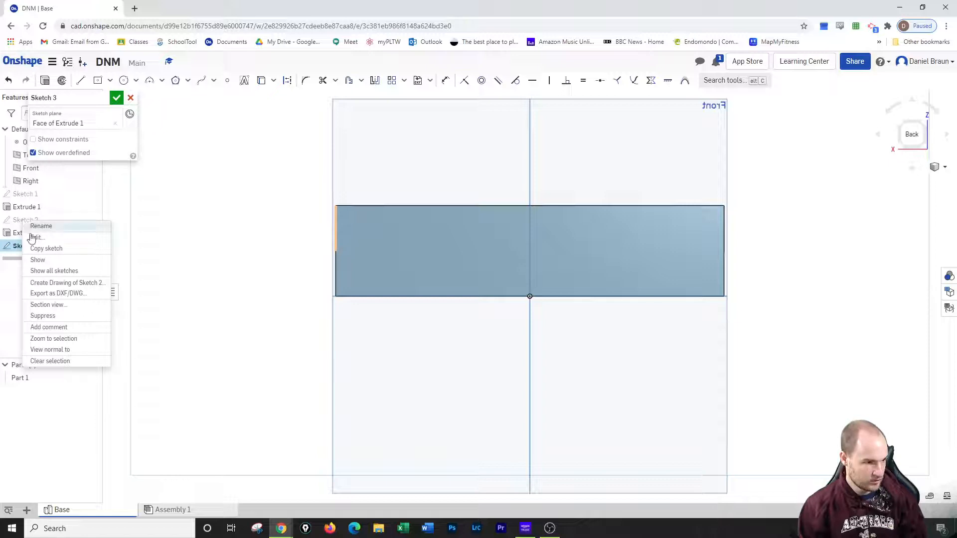
{"action": "left_click", "coordinate": [46, 248]}
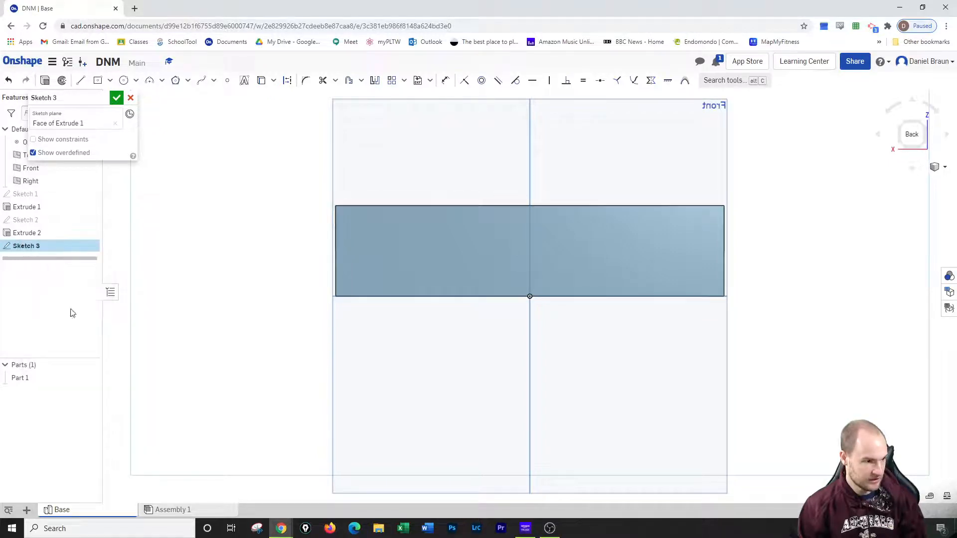
{"action": "right_click", "coordinate": [440, 252]}
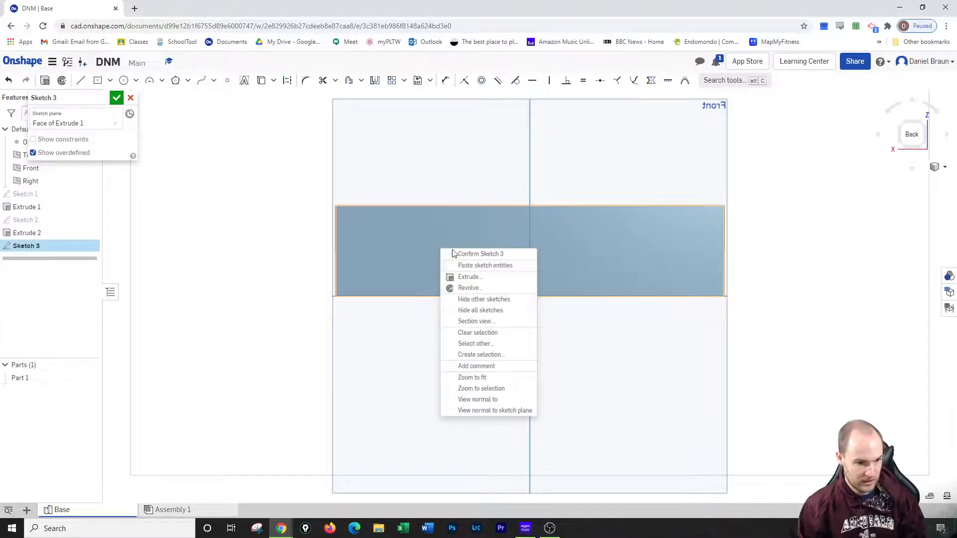
{"action": "left_click", "coordinate": [465, 265]}
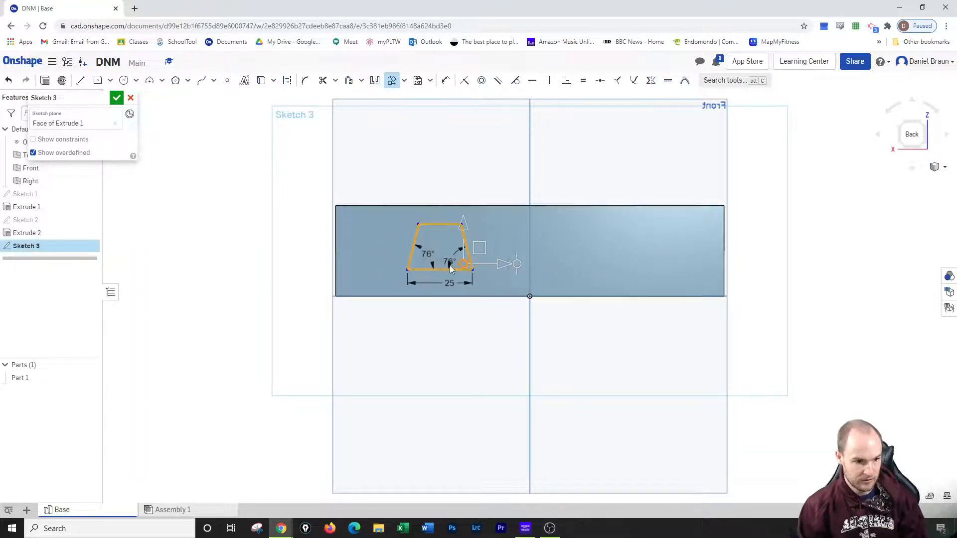
{"action": "left_click", "coordinate": [503, 253]}
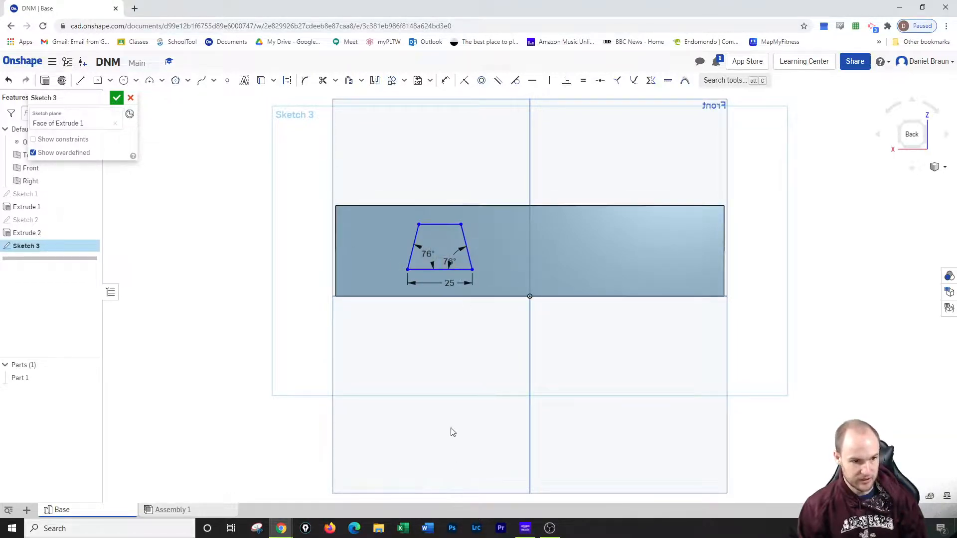
Step: Dimension the vertical distance between the pasted trapezoid's top line and the block's upper edge as 0
{"action": "left_click", "coordinate": [445, 81]}
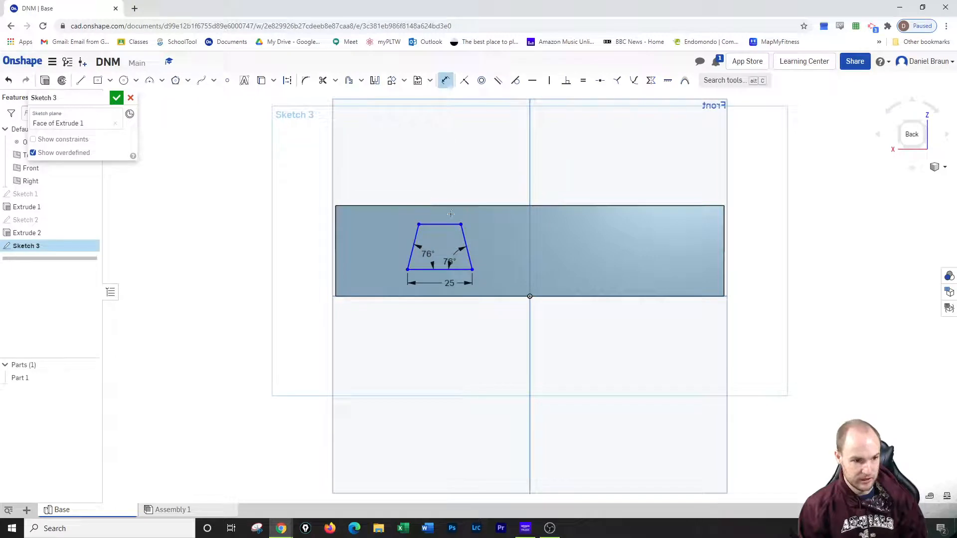
{"action": "left_click", "coordinate": [446, 225]}
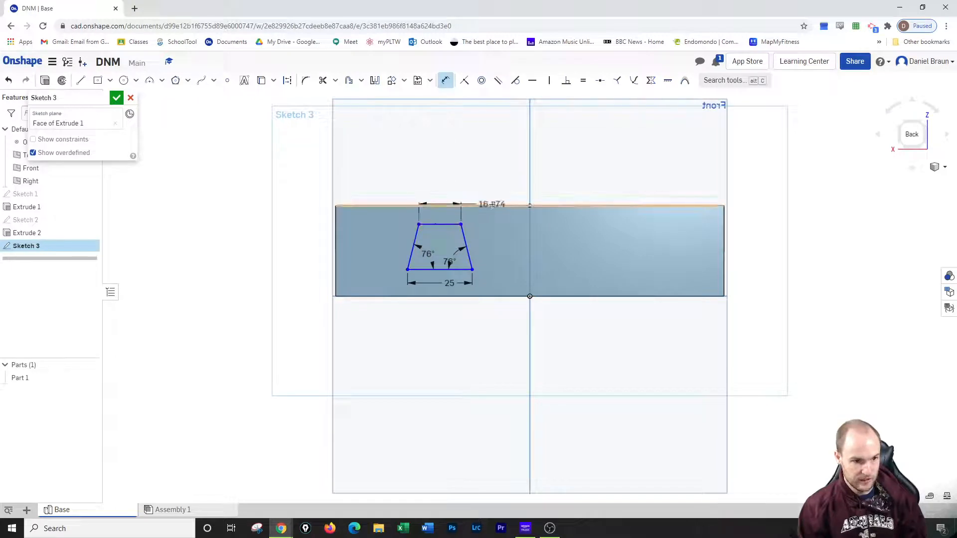
{"action": "left_click", "coordinate": [491, 206]}
{"action": "left_click", "coordinate": [309, 215]}
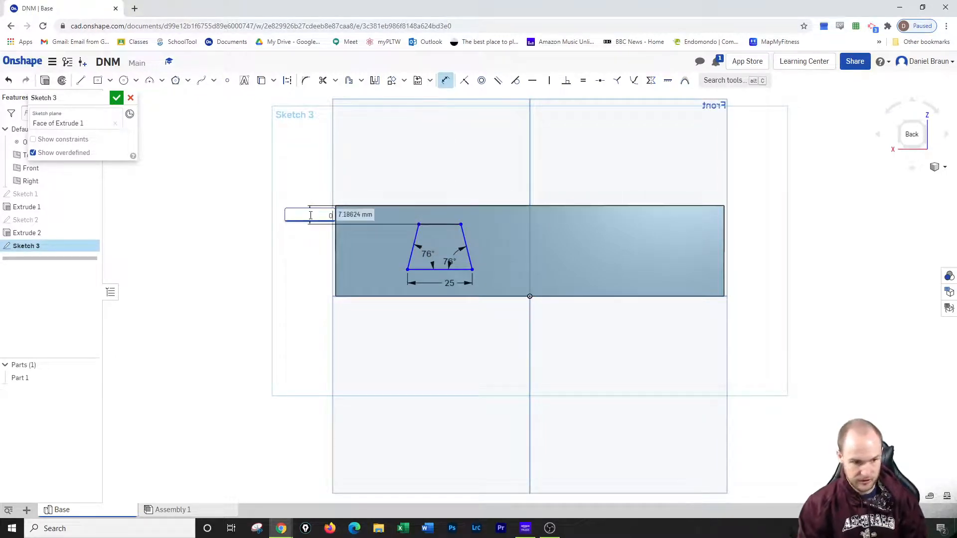
{"action": "type", "text": "0"}
{"action": "key", "text": "Return"}
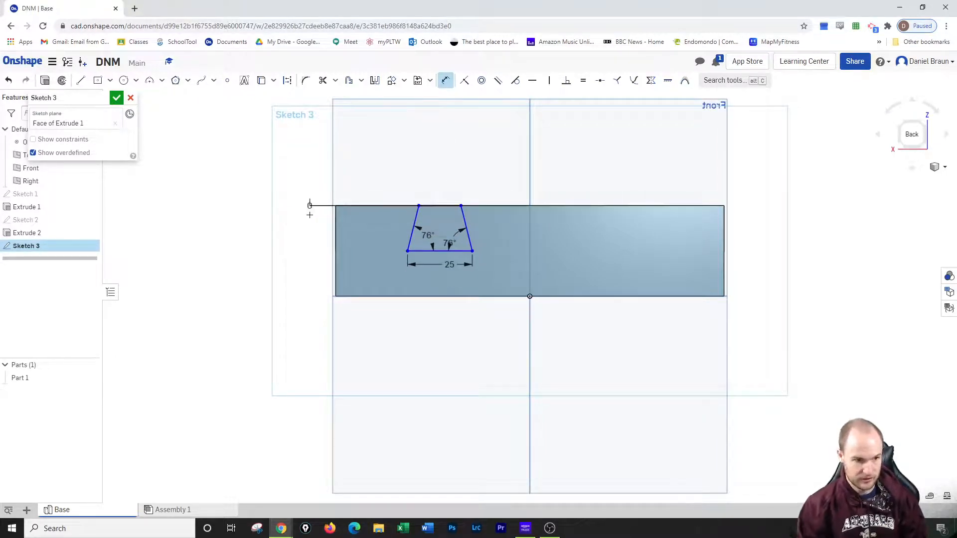
Step: Dimension the horizontal distance from the trapezoid's lower left corner to the block's left edge as 62.5 mm and finish the sketch
{"action": "left_click", "coordinate": [334, 296]}
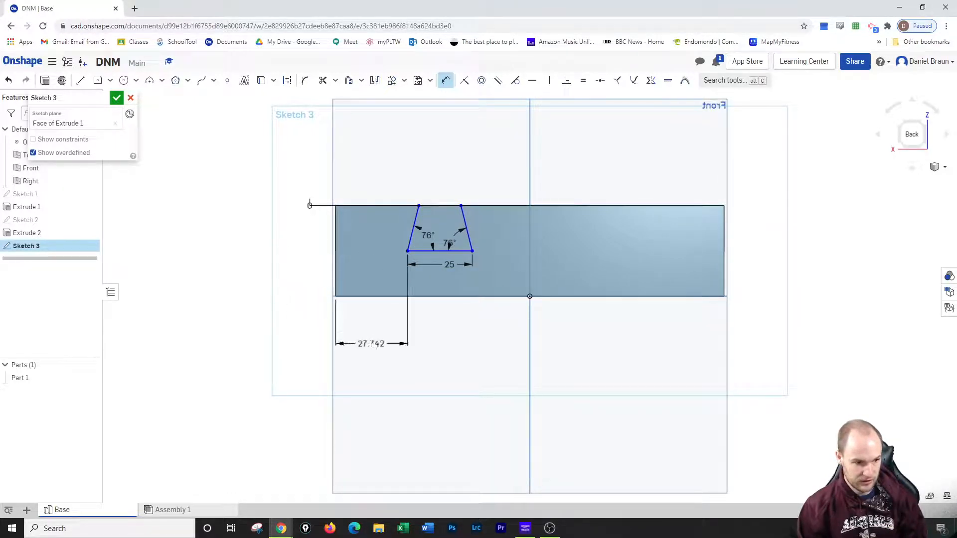
{"action": "left_click", "coordinate": [374, 342]}
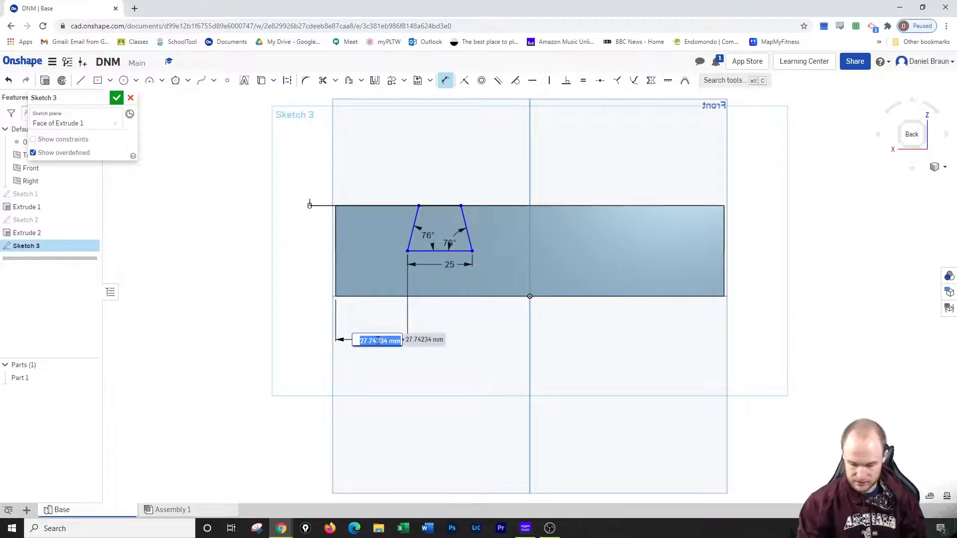
{"action": "type", "text": "62.5"}
{"action": "key", "text": "Return"}
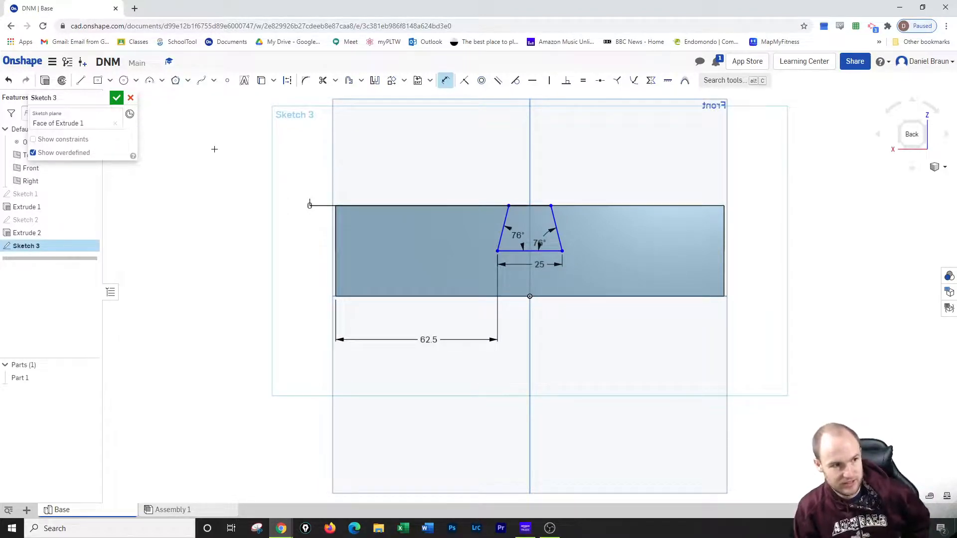
{"action": "left_click", "coordinate": [116, 98]}
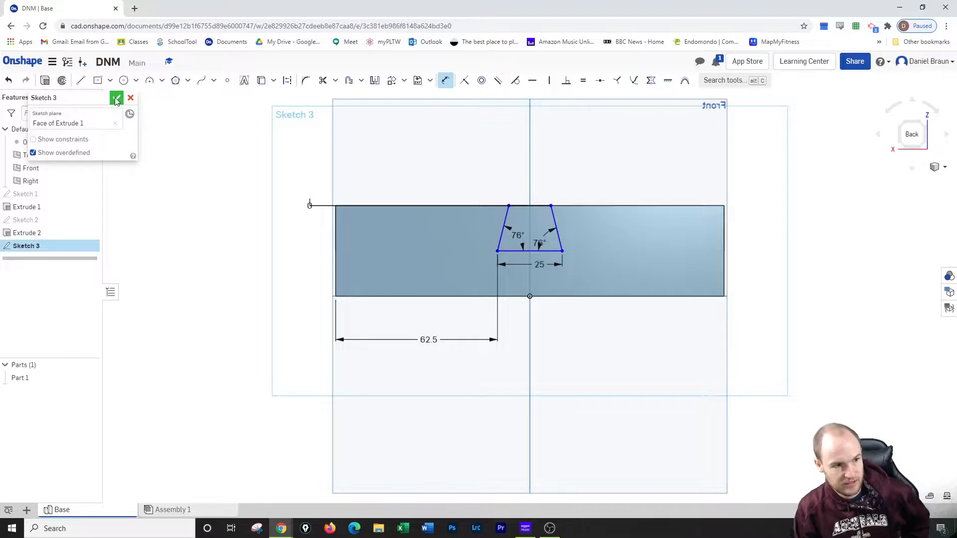
Step: Extrude the back face's trapezoid as a Remove cut with the end type Through all, crossing the first slot
{"action": "left_click", "coordinate": [928, 127]}
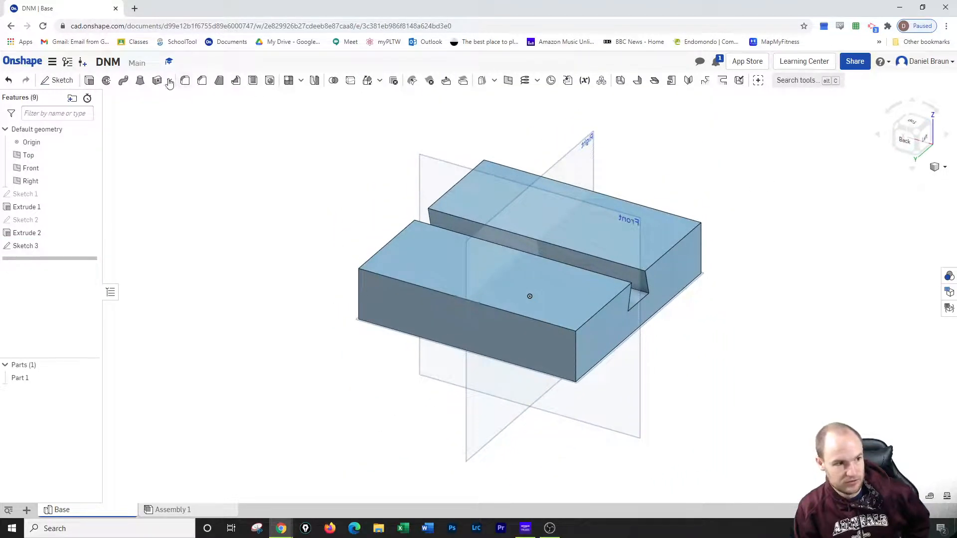
{"action": "left_click", "coordinate": [89, 80]}
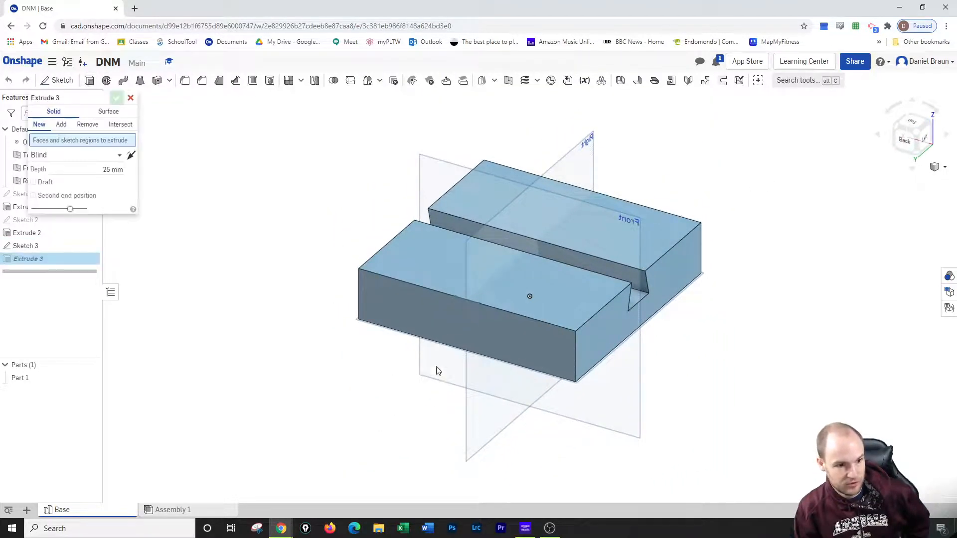
{"action": "left_click", "coordinate": [465, 315]}
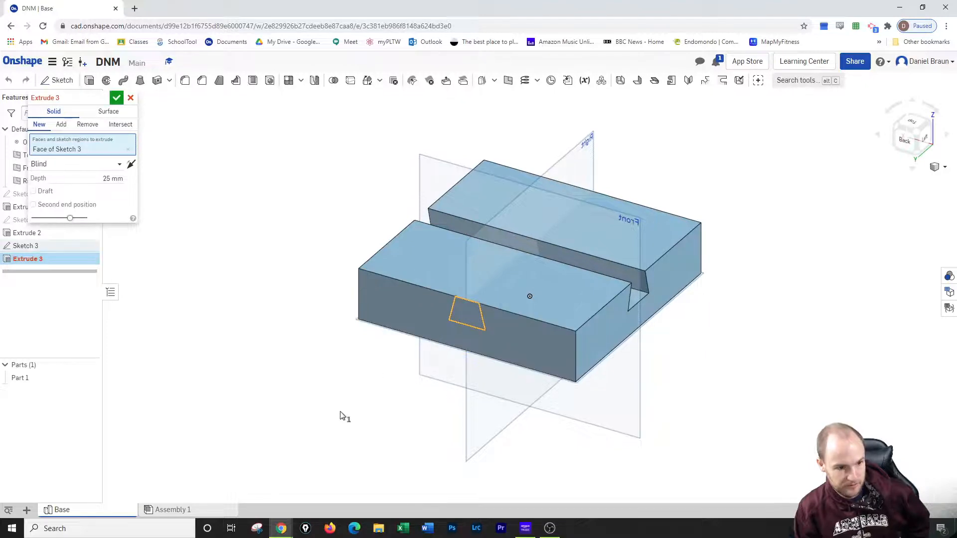
{"action": "left_click", "coordinate": [86, 124]}
{"action": "left_click", "coordinate": [117, 165]}
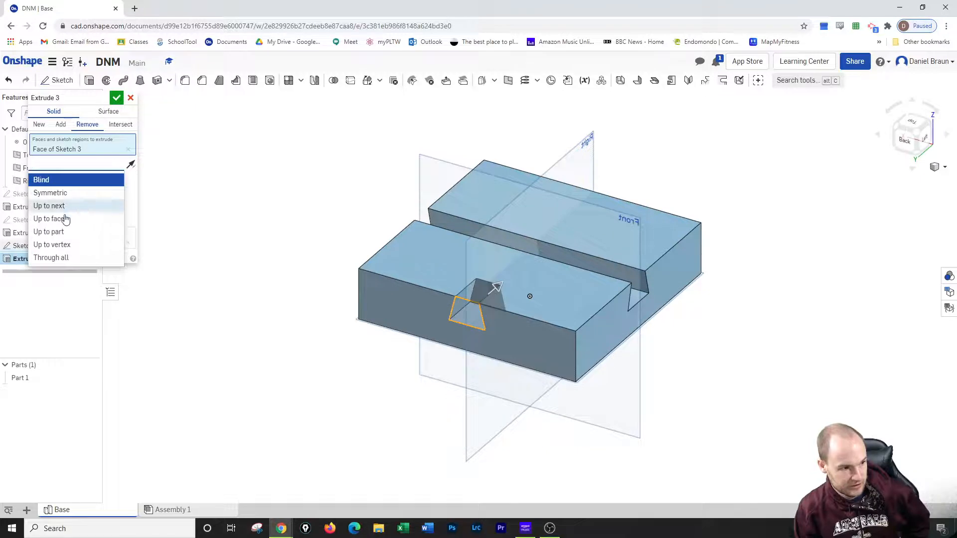
{"action": "left_click", "coordinate": [51, 258]}
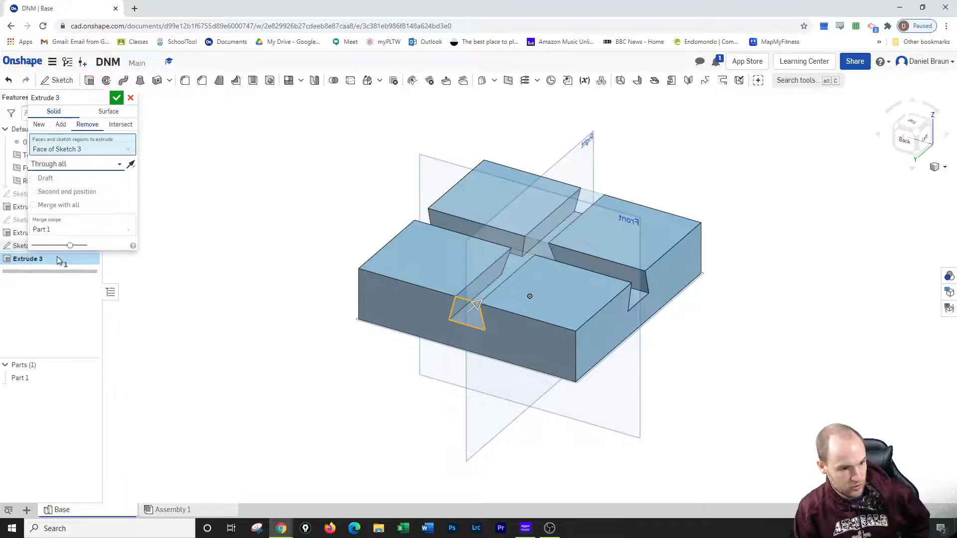
{"action": "left_click", "coordinate": [116, 98]}
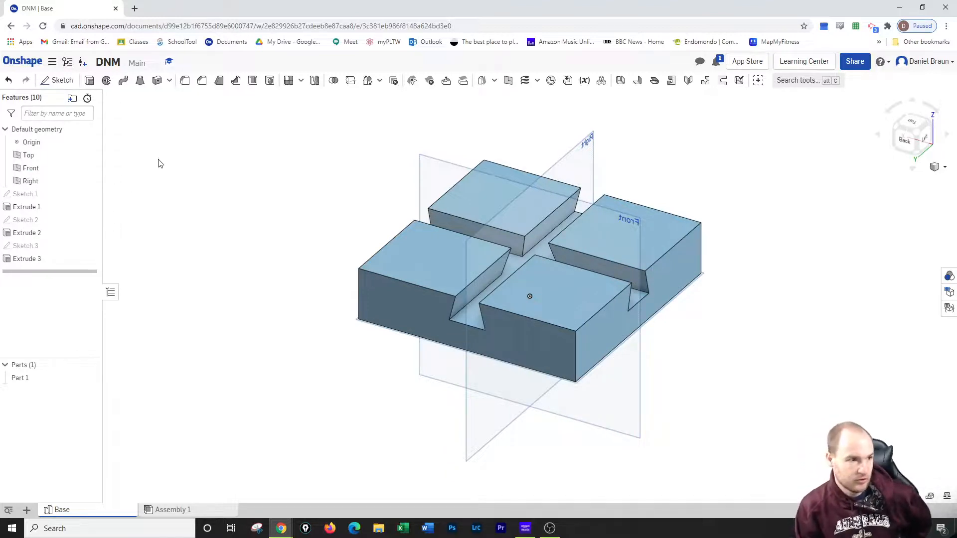
Step: Start a 7 mm radius fillet on the outer top edges of all four raised quadrants of the block
{"action": "left_click", "coordinate": [185, 81]}
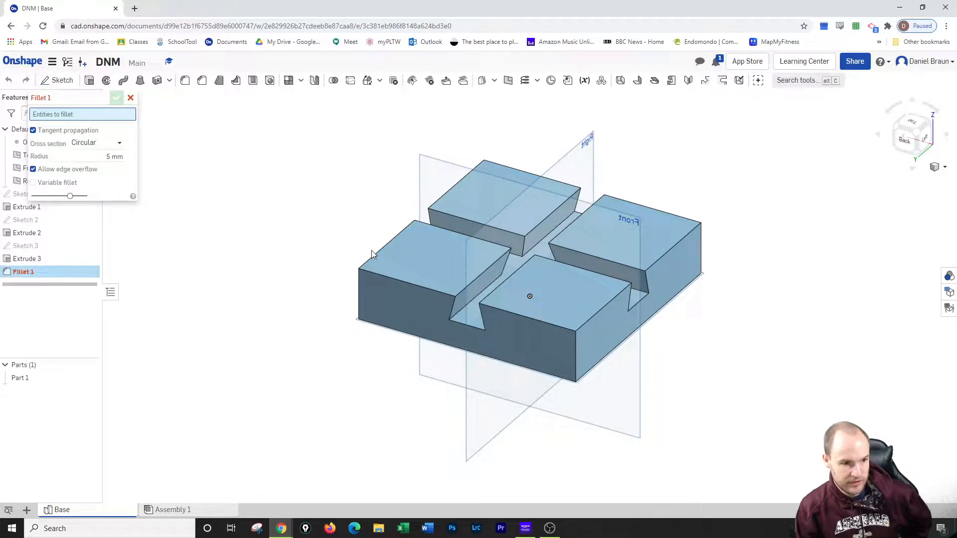
{"action": "left_click", "coordinate": [125, 157]}
{"action": "type", "text": "7"}
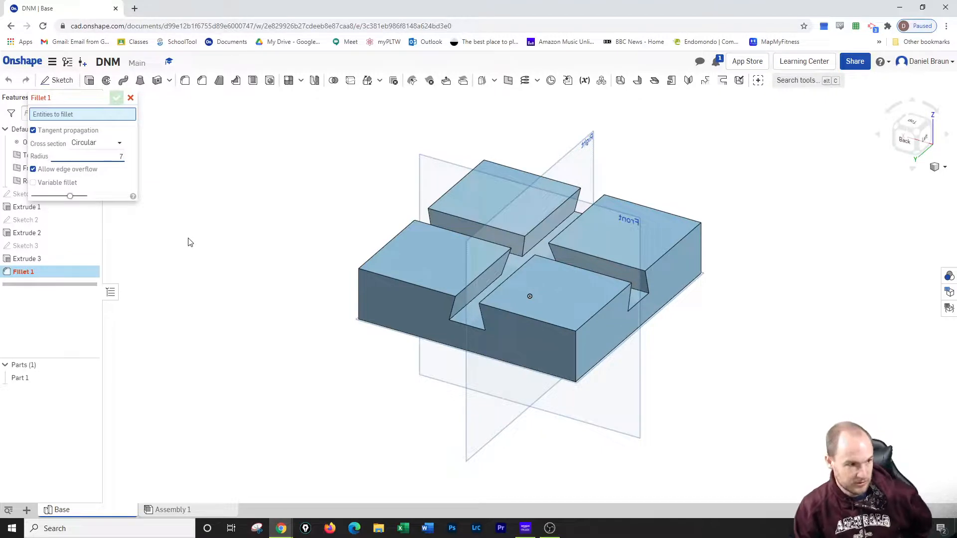
{"action": "left_click", "coordinate": [384, 246]}
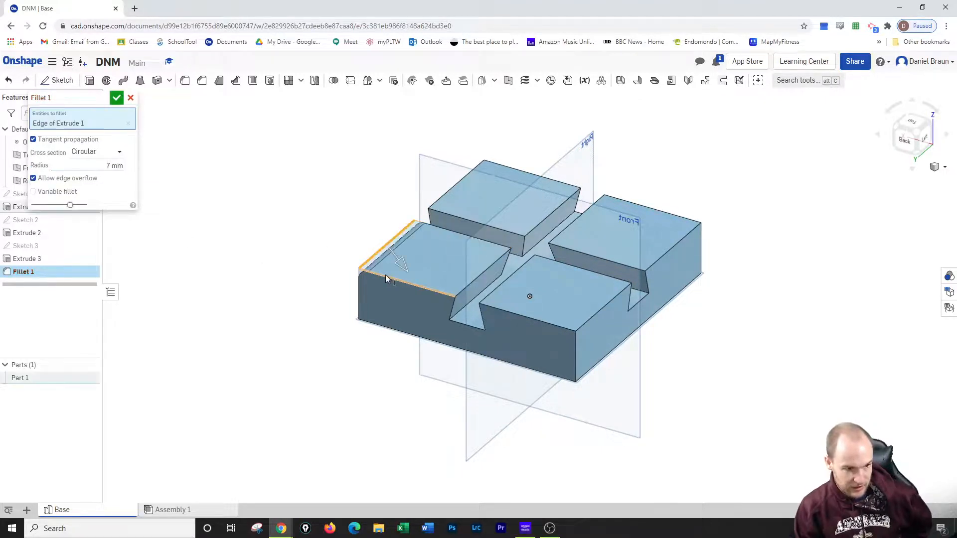
{"action": "left_click", "coordinate": [385, 275]}
{"action": "left_click", "coordinate": [508, 188]}
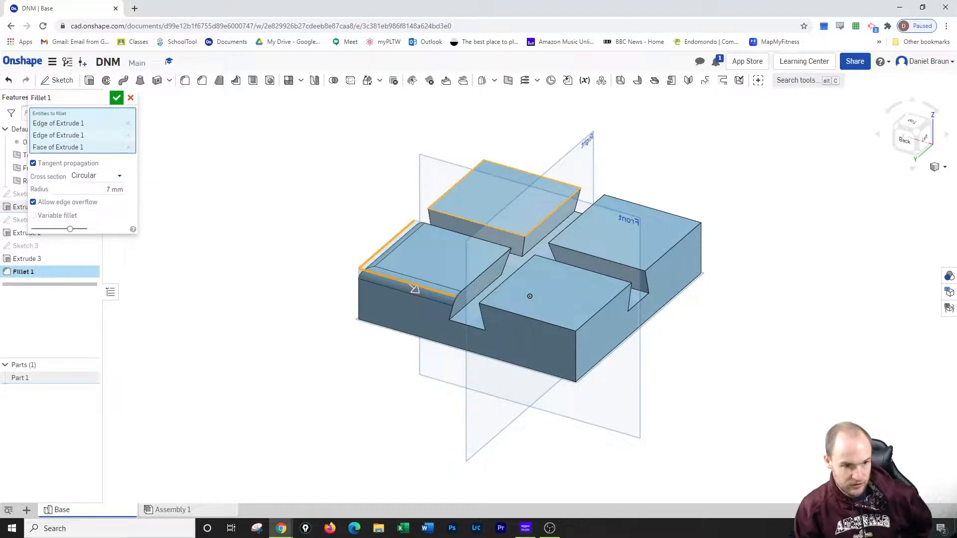
{"action": "left_click", "coordinate": [486, 226]}
{"action": "left_click", "coordinate": [475, 168]}
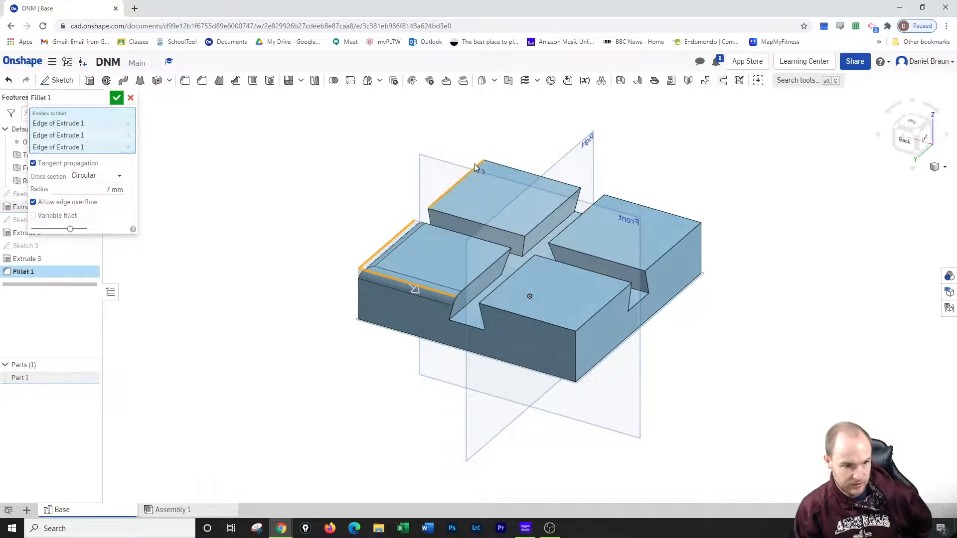
{"action": "left_click", "coordinate": [518, 167]}
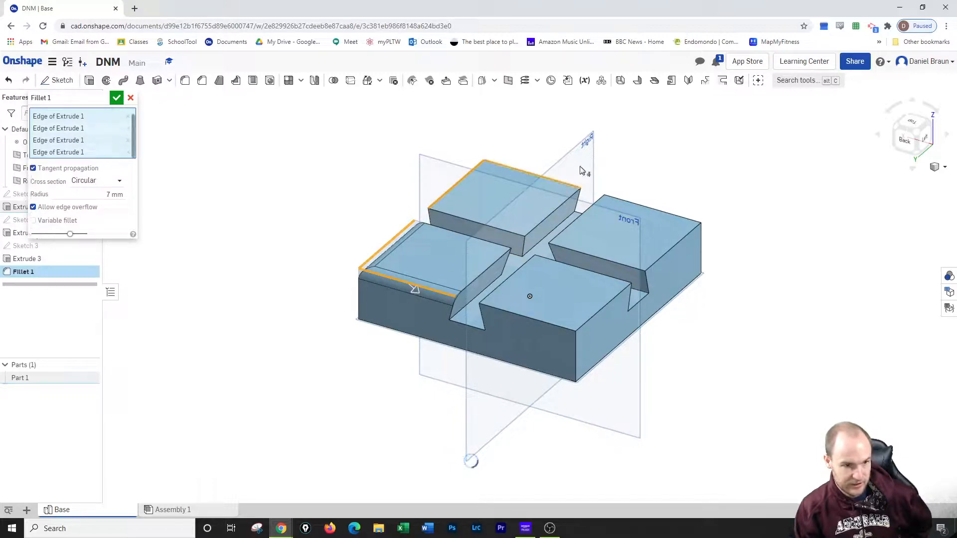
{"action": "left_click", "coordinate": [672, 215]}
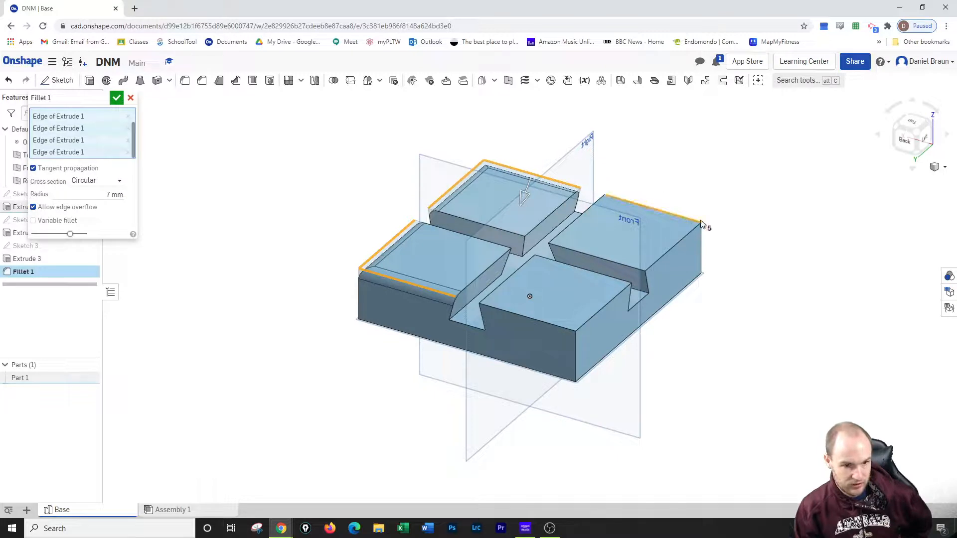
{"action": "left_click", "coordinate": [678, 241]}
{"action": "left_click", "coordinate": [595, 313]}
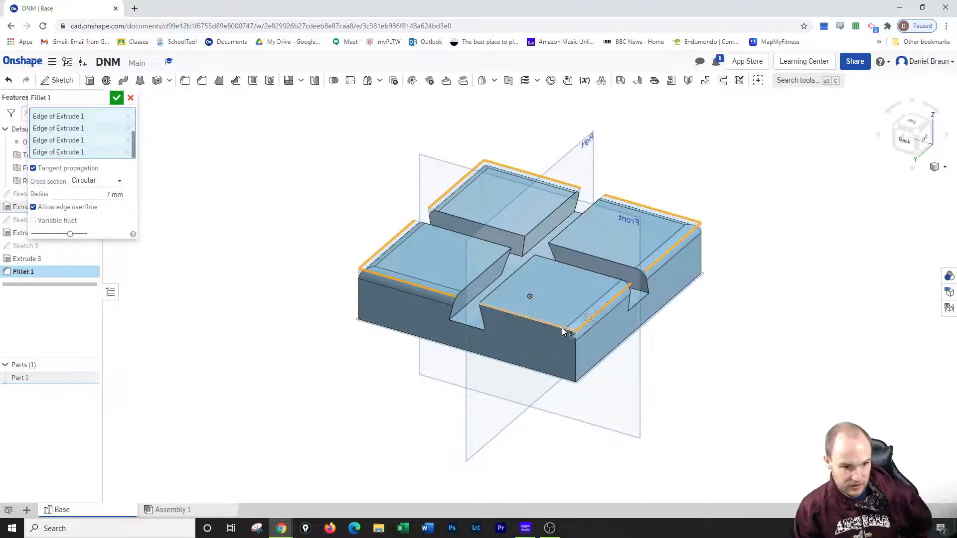
{"action": "left_click", "coordinate": [561, 327]}
Step: Add the block's four vertical corner edges to the 7 mm fillet and accept the feature
{"action": "left_click", "coordinate": [574, 352]}
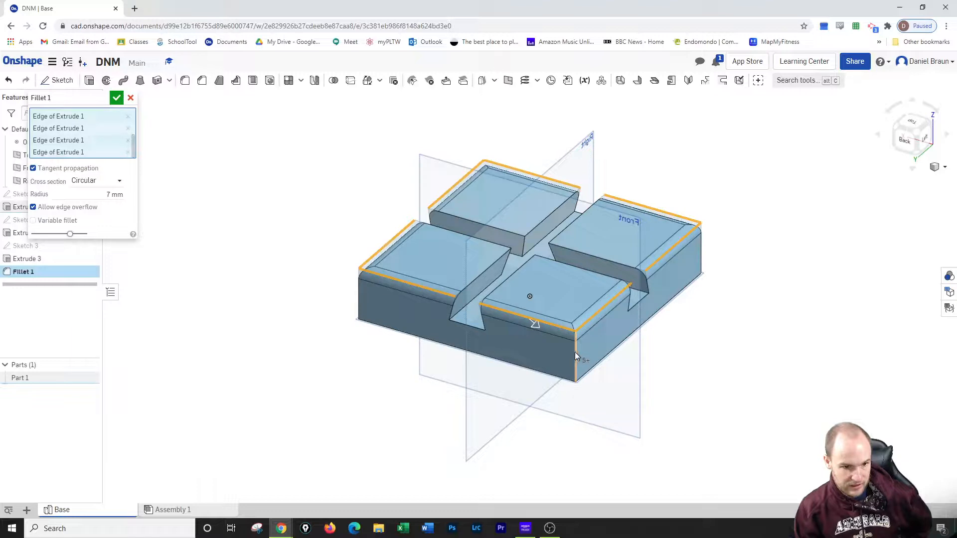
{"action": "left_click", "coordinate": [701, 258]}
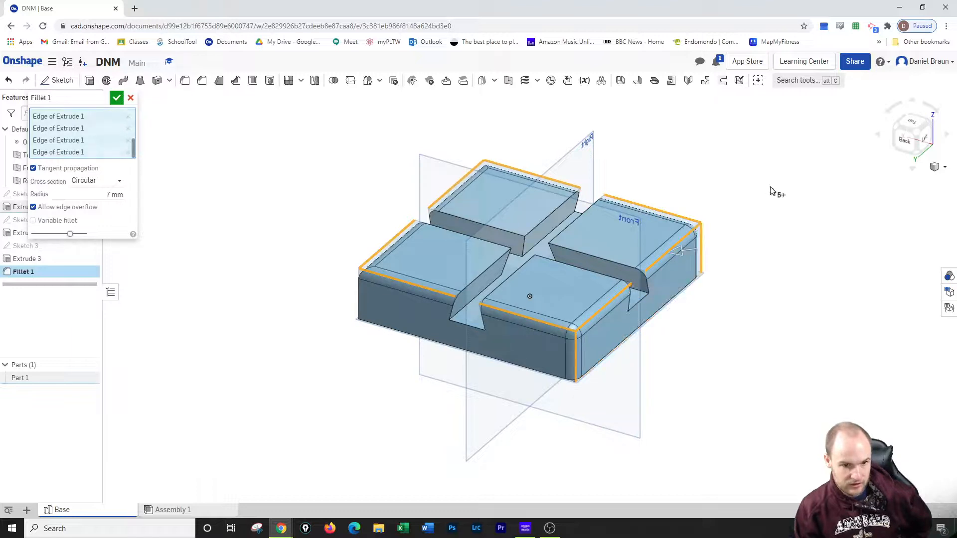
{"action": "left_click", "coordinate": [867, 115]}
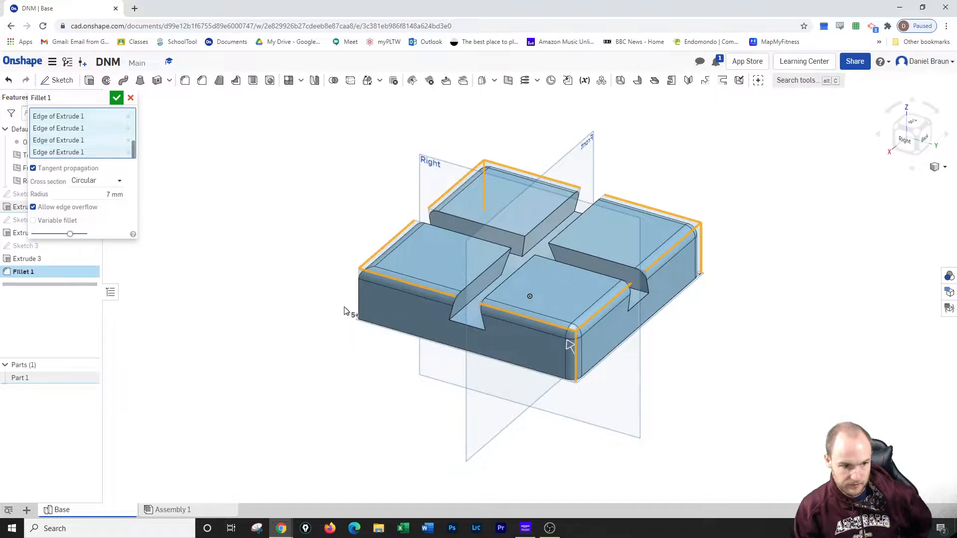
{"action": "left_click", "coordinate": [358, 298]}
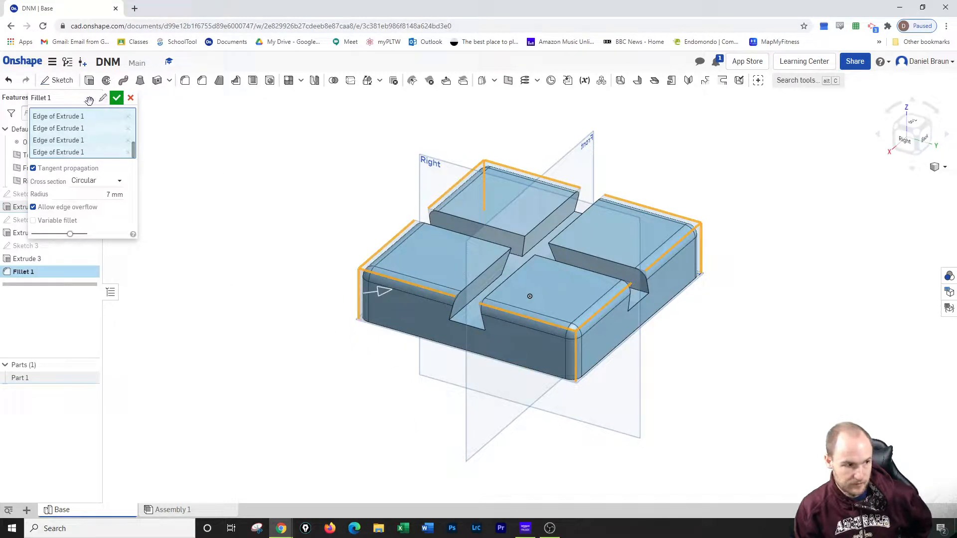
{"action": "left_click", "coordinate": [116, 98]}
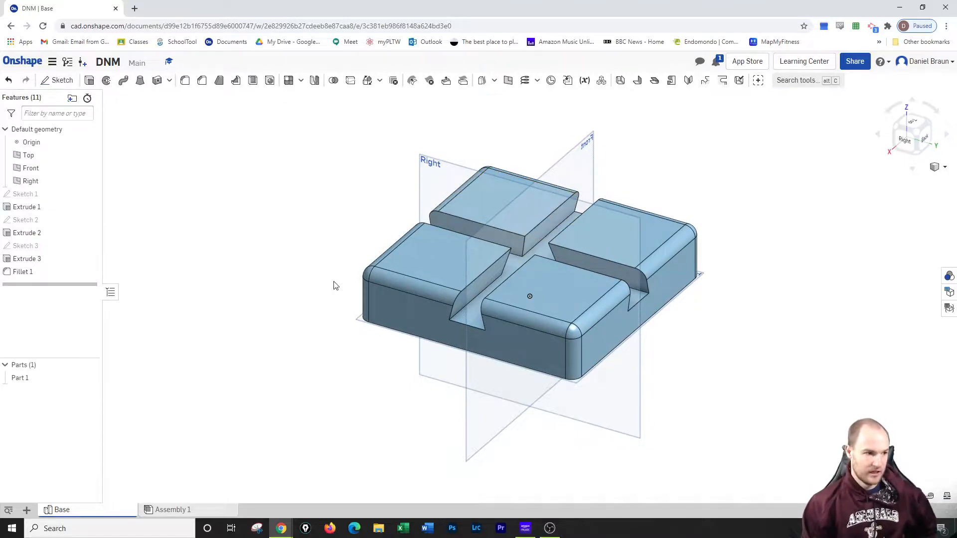
Step: Change the appearance of Part 1 to the dark grey palette colour 666359 after trying orange, brown and darker grey shades
{"action": "right_click", "coordinate": [5, 379]}
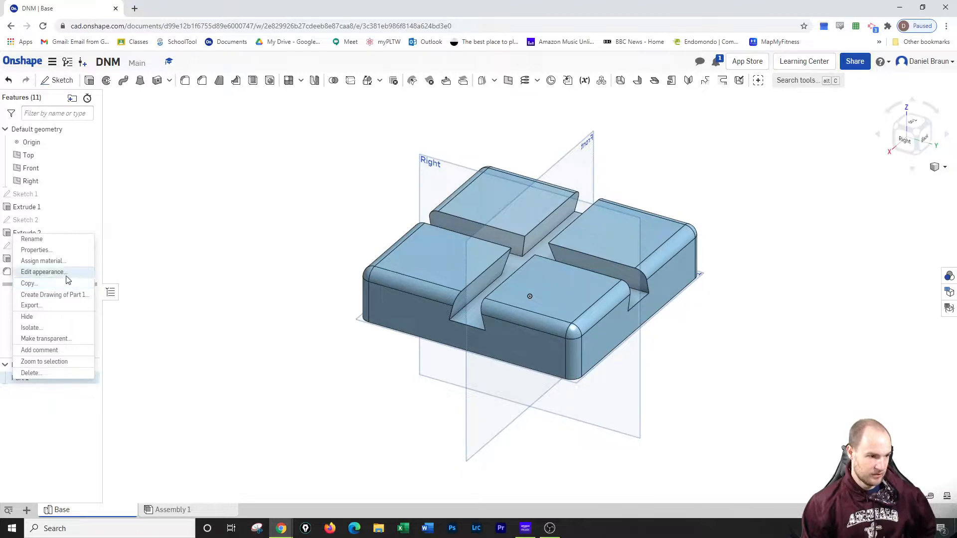
{"action": "left_click", "coordinate": [44, 272]}
{"action": "left_click", "coordinate": [204, 338]}
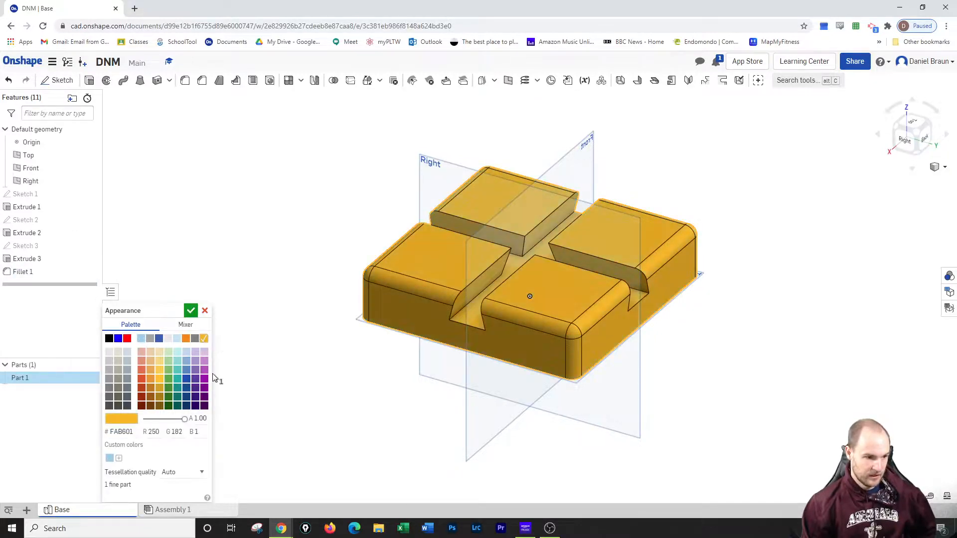
{"action": "left_click", "coordinate": [186, 339]}
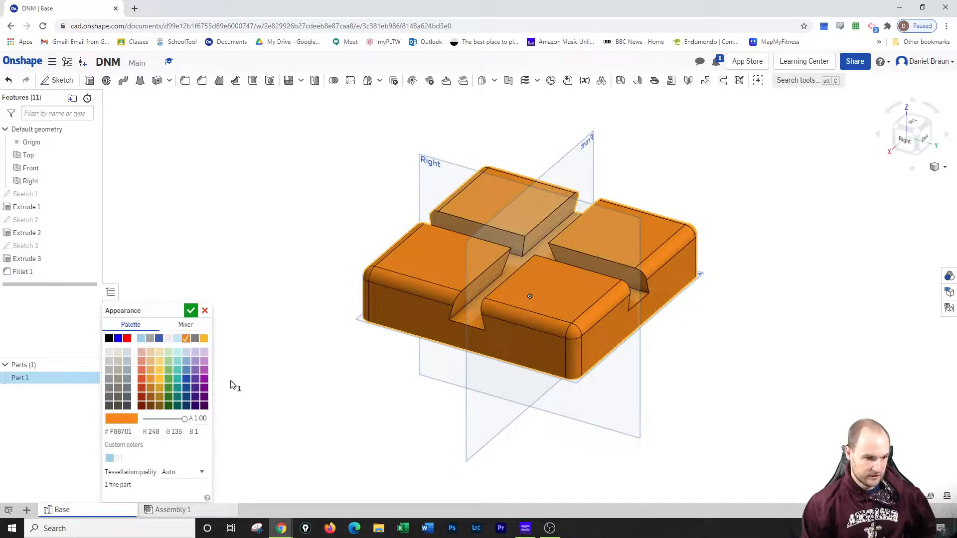
{"action": "left_click", "coordinate": [159, 405]}
{"action": "left_click", "coordinate": [141, 405]}
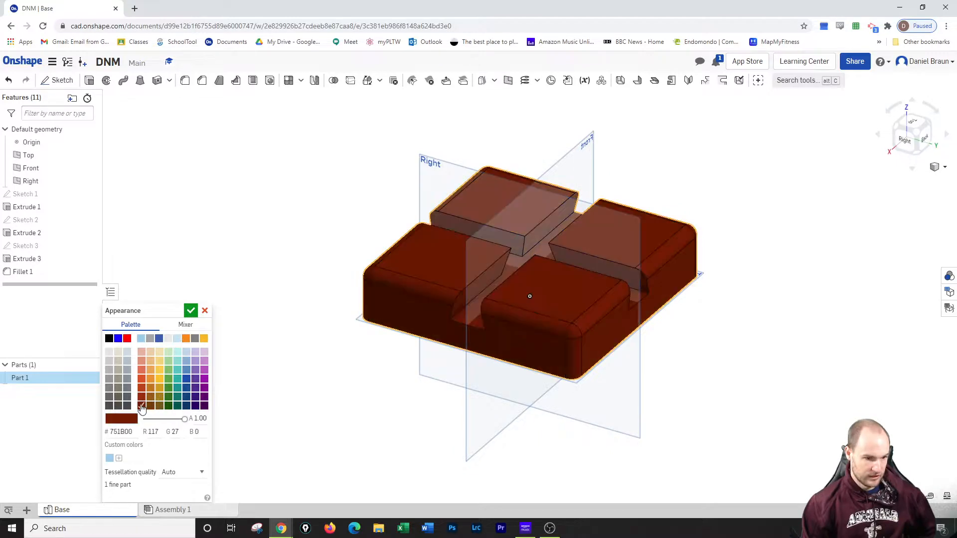
{"action": "left_click", "coordinate": [151, 406]}
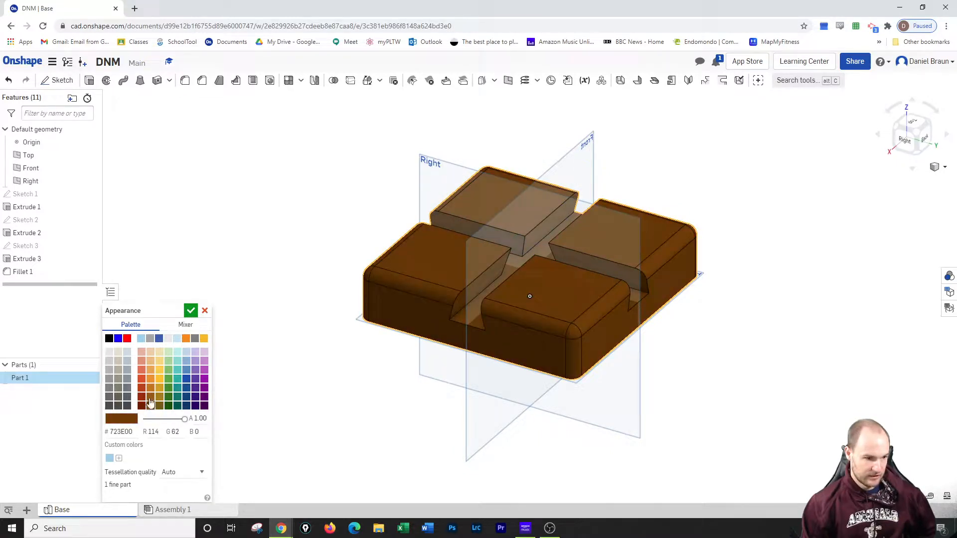
{"action": "left_click", "coordinate": [121, 399]}
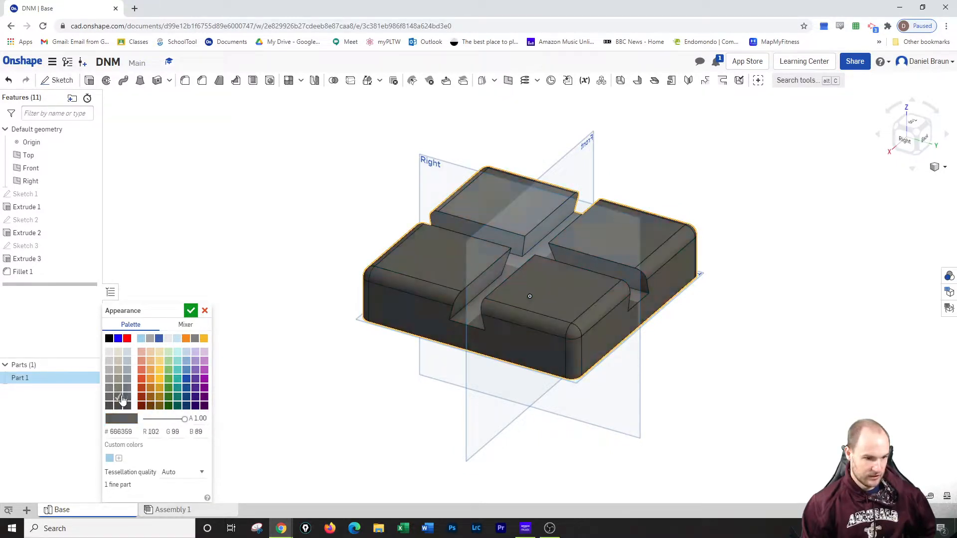
{"action": "left_click", "coordinate": [120, 406]}
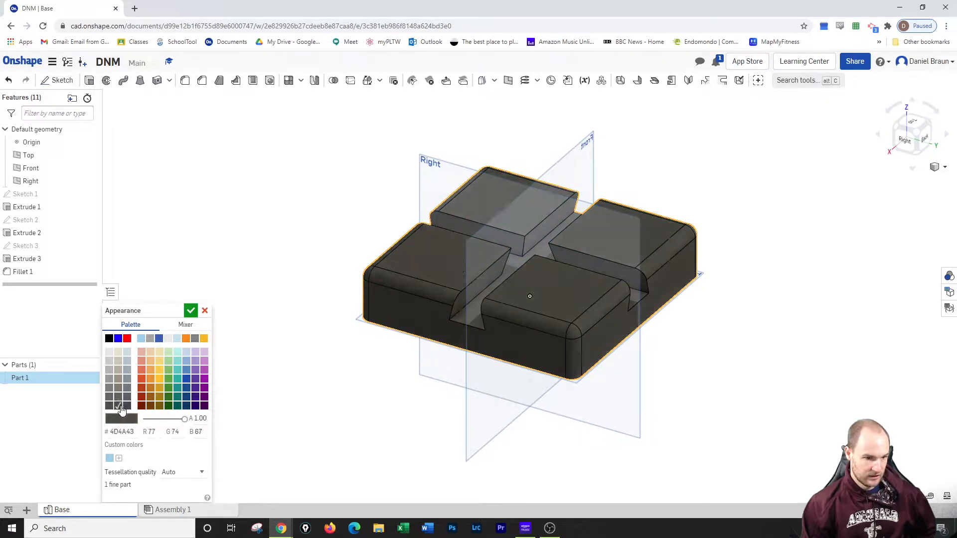
{"action": "left_click", "coordinate": [122, 398]}
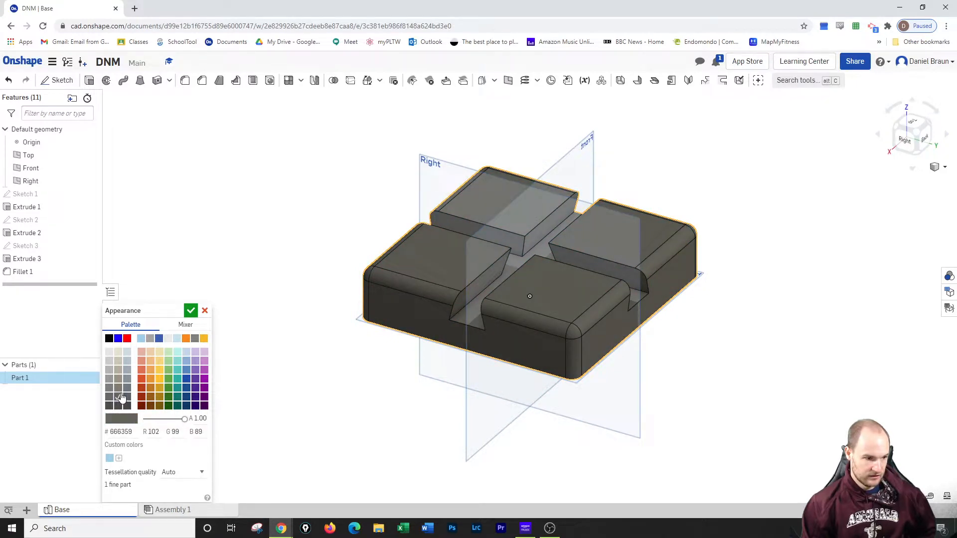
{"action": "left_click", "coordinate": [191, 311]}
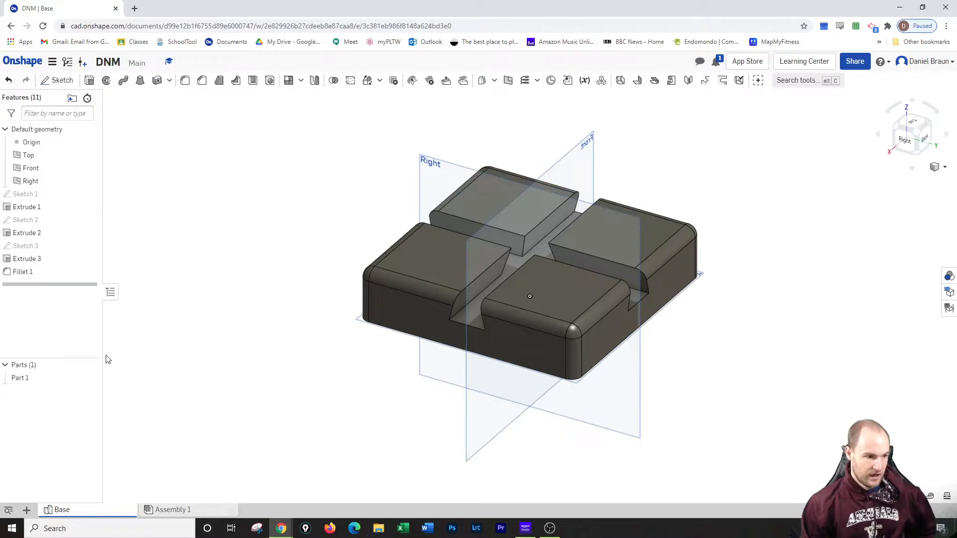
Step: Rename Part 1 in the parts list as BASE
{"action": "right_click", "coordinate": [20, 378]}
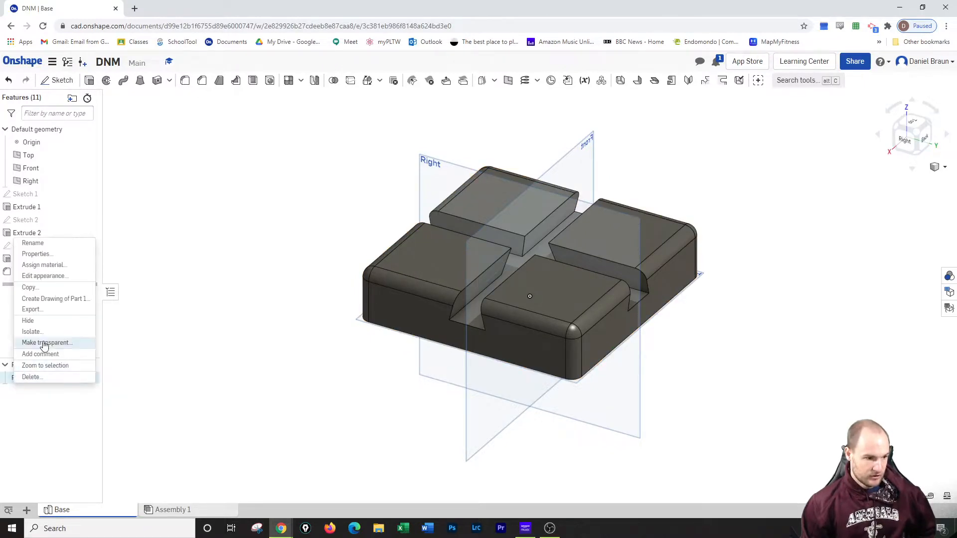
{"action": "left_click", "coordinate": [49, 247]}
{"action": "type", "text": "BA"}
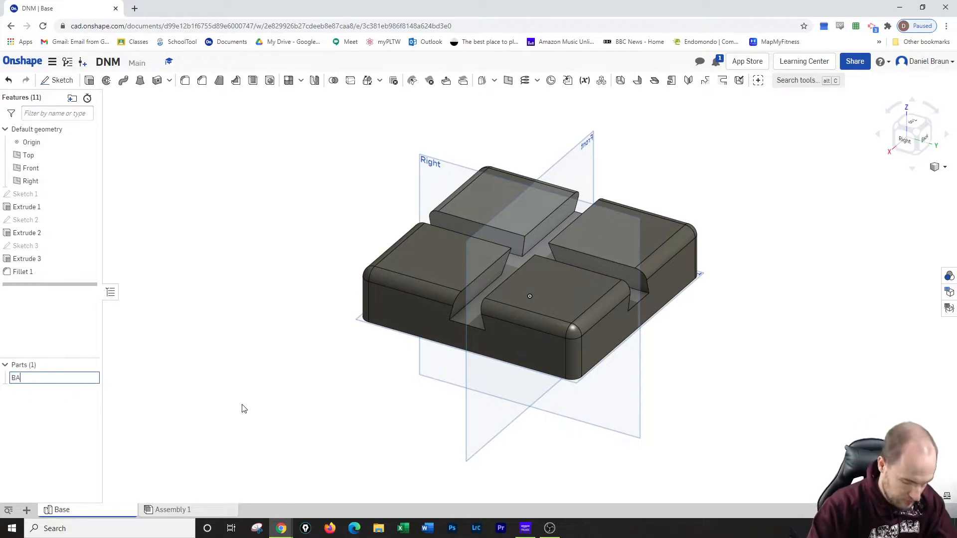
{"action": "type", "text": "SE"}
{"action": "key", "text": "Return"}
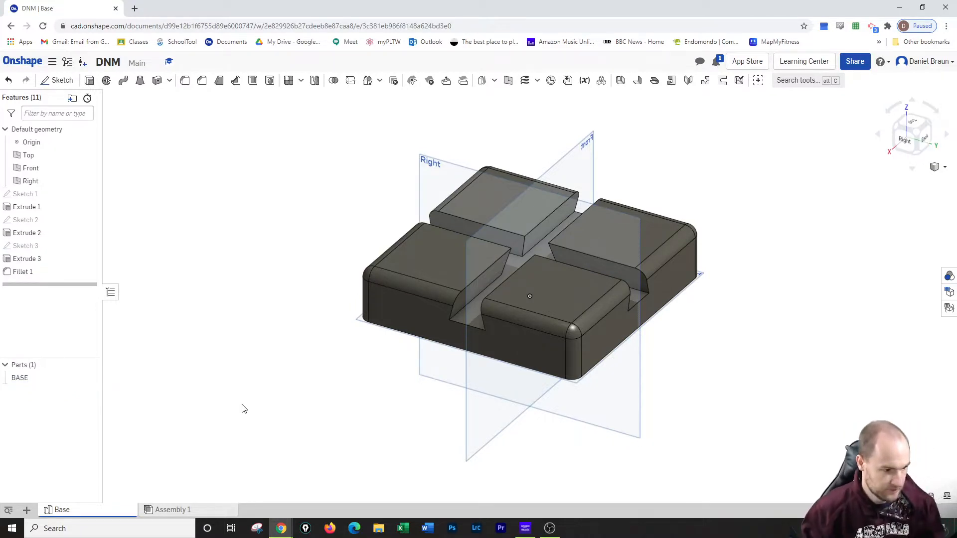
Step: Rename the Part Studio from Base to BASE in capital letters
{"action": "right_click", "coordinate": [80, 510]}
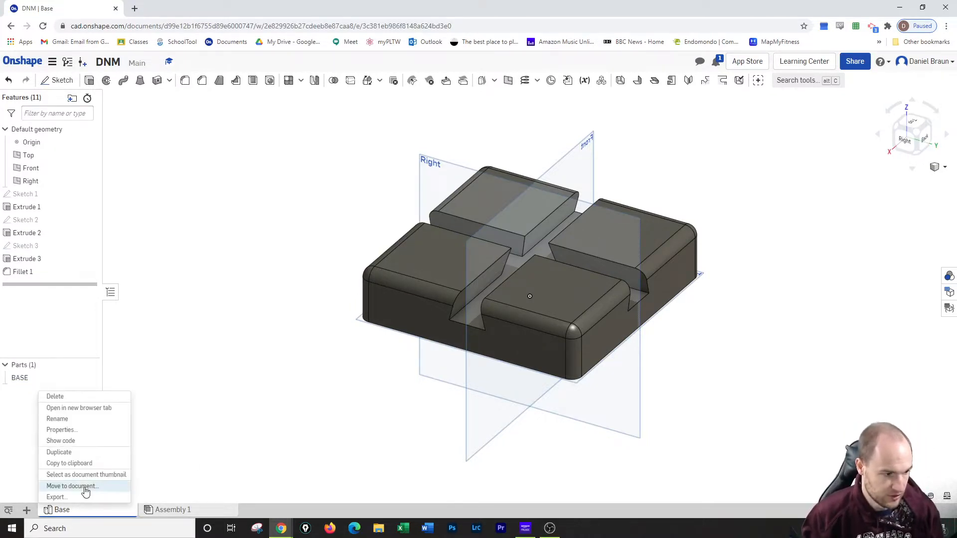
{"action": "left_click", "coordinate": [88, 420]}
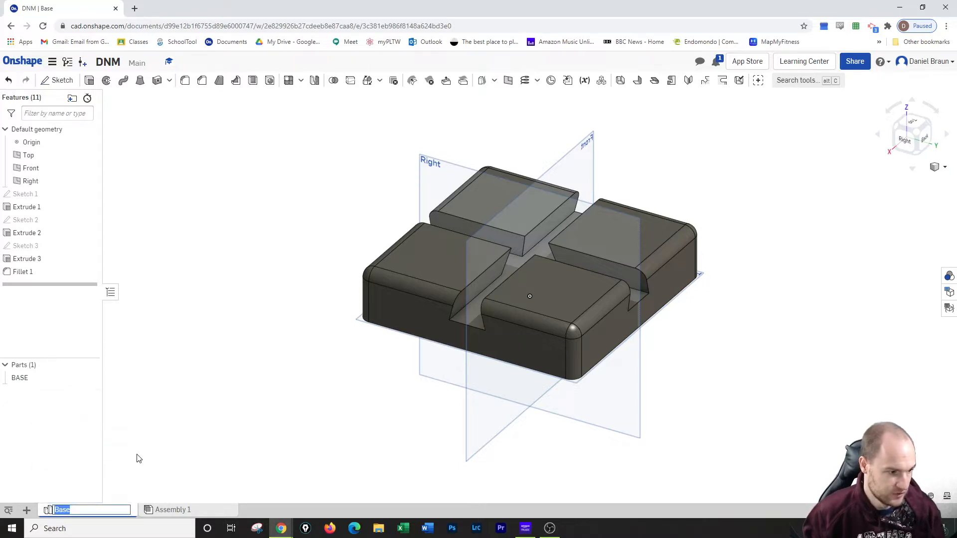
{"action": "type", "text": "BA"}
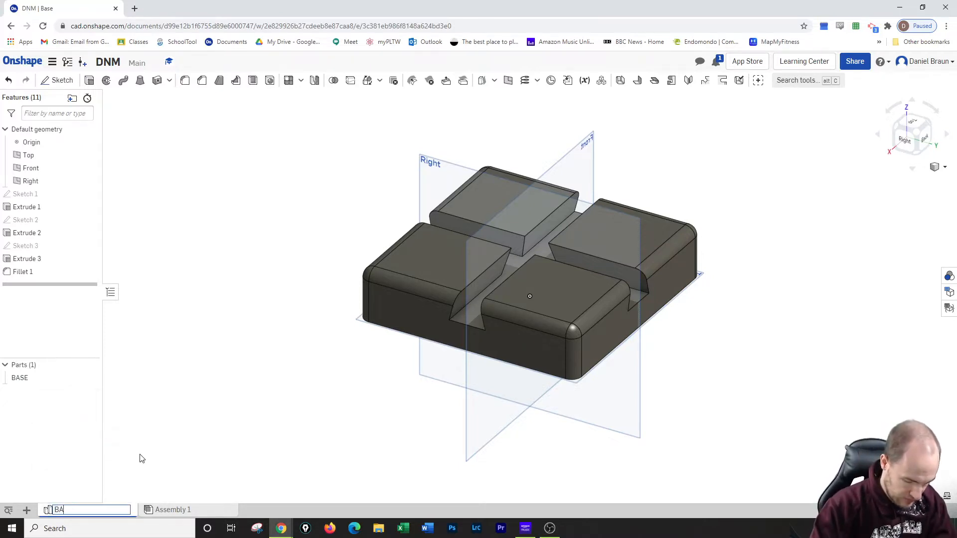
{"action": "type", "text": "SE"}
{"action": "key", "text": "Return"}
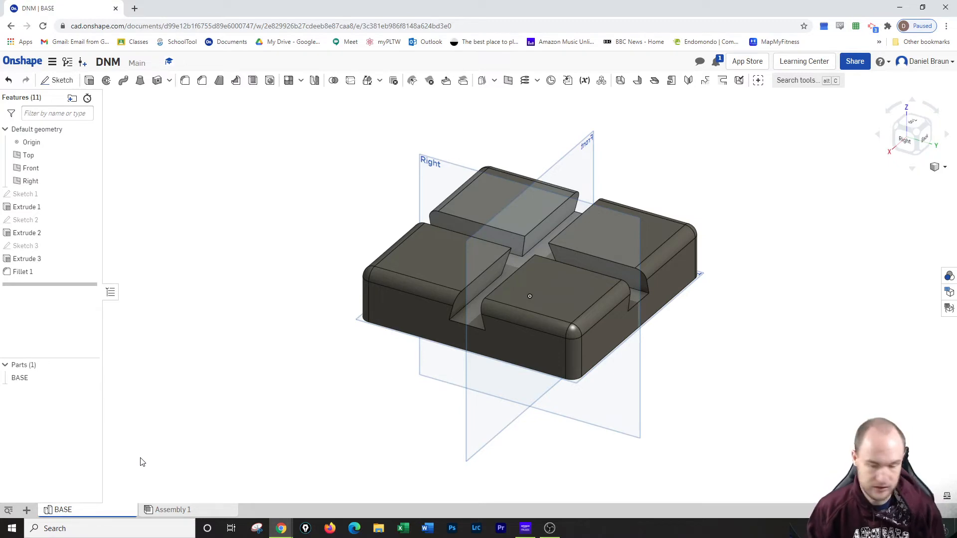